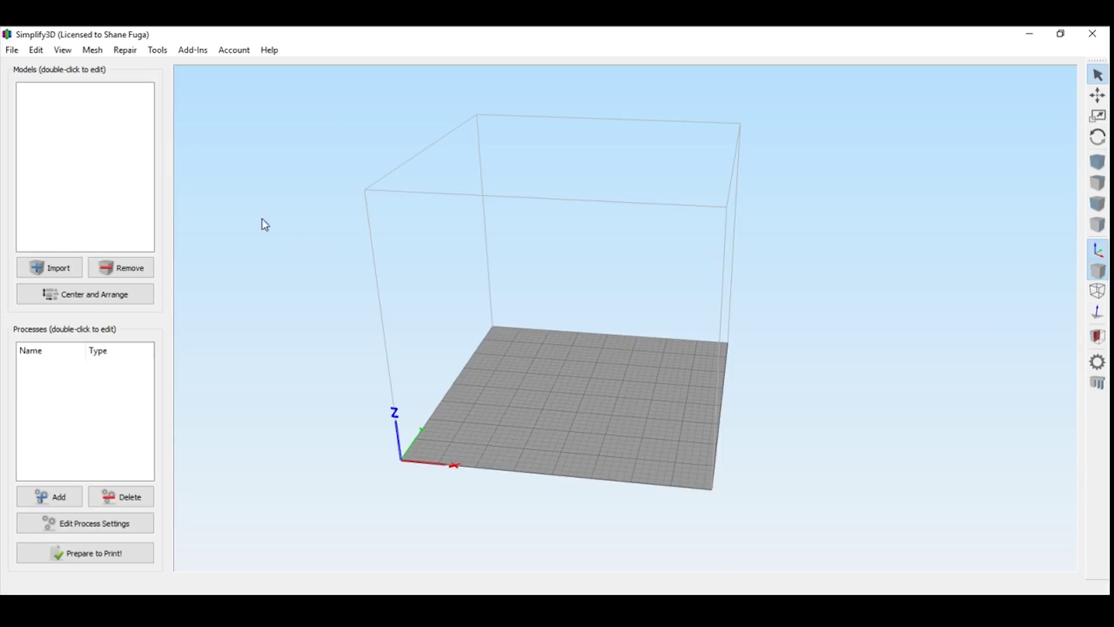
# Orbit the empty build volume to a lower, more frontal view.
pyautogui.moveTo(480, 290); pyautogui.dragTo(440, 289)
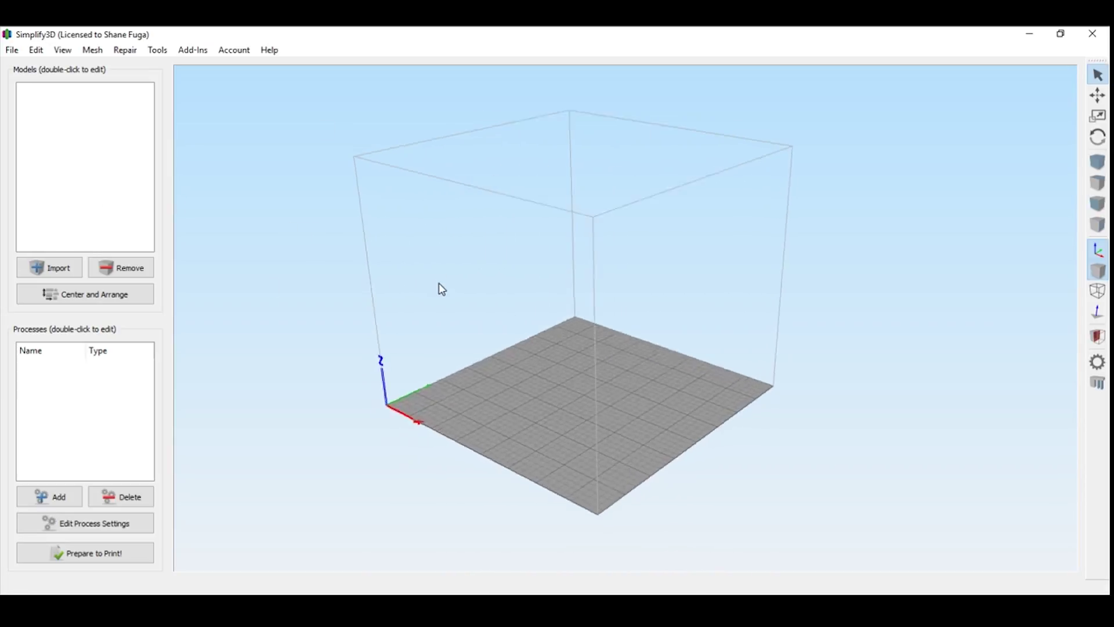
# Run the Configuration Assistant with Folger Tech FT-5 chosen as the printer.
pyautogui.click(270, 51)
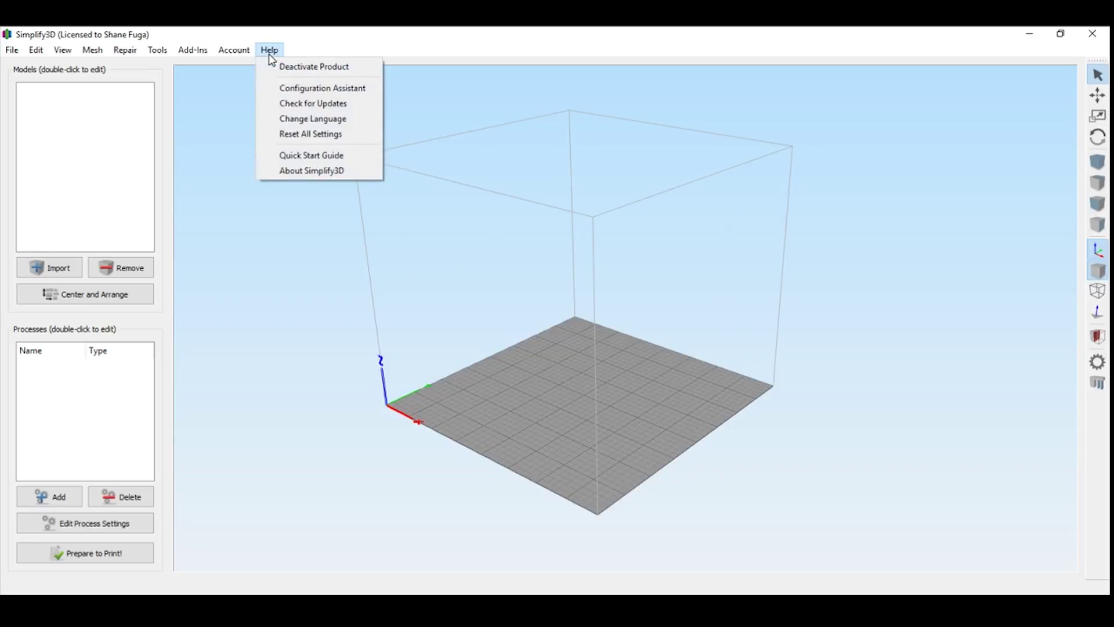
pyautogui.click(333, 88)
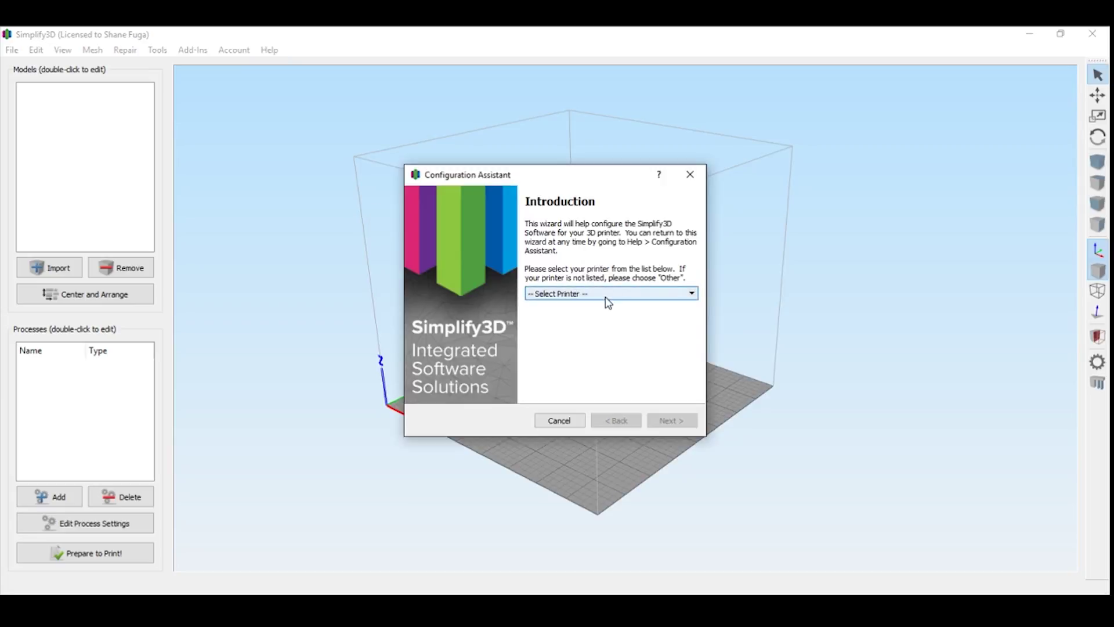
pyautogui.click(605, 295)
pyautogui.scroll(-8, 590, 326)
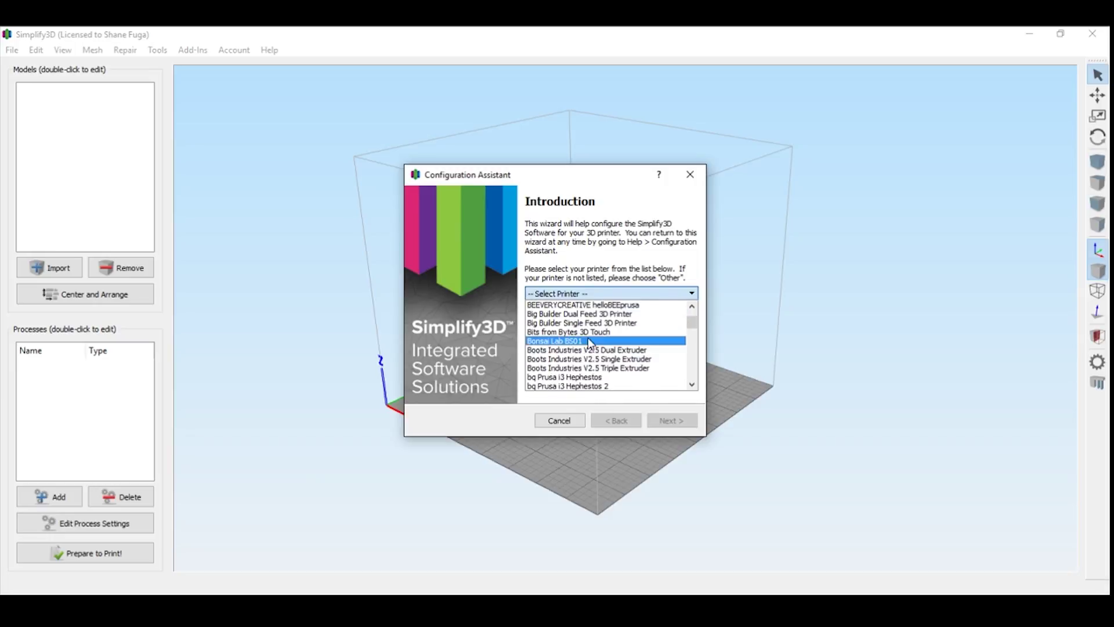
pyautogui.scroll(-1, 590, 343)
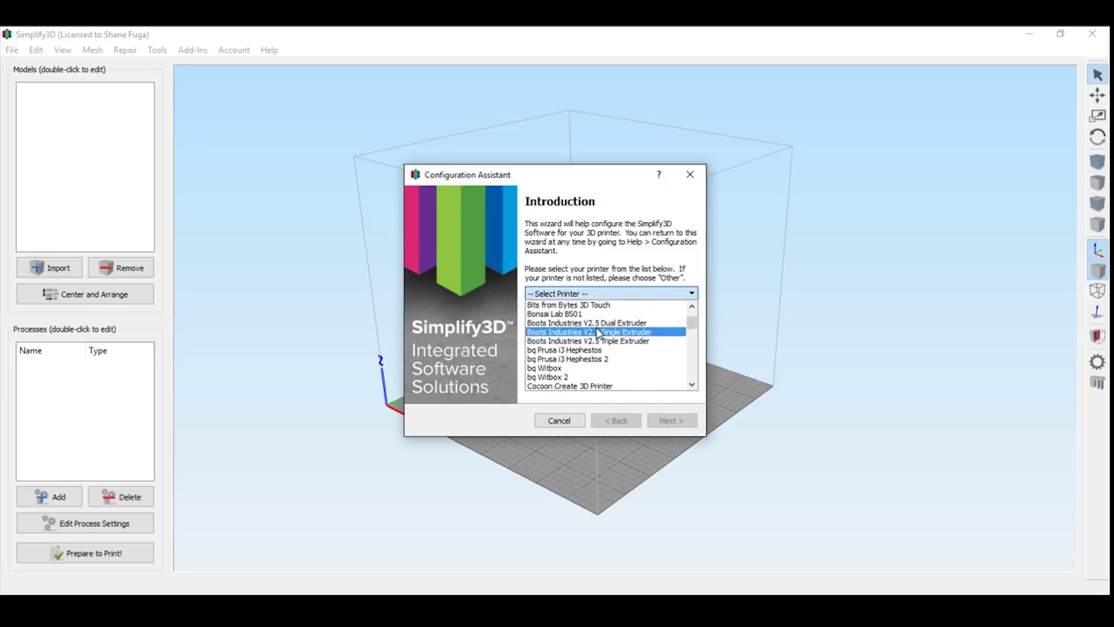
pyautogui.scroll(-12, 602, 334)
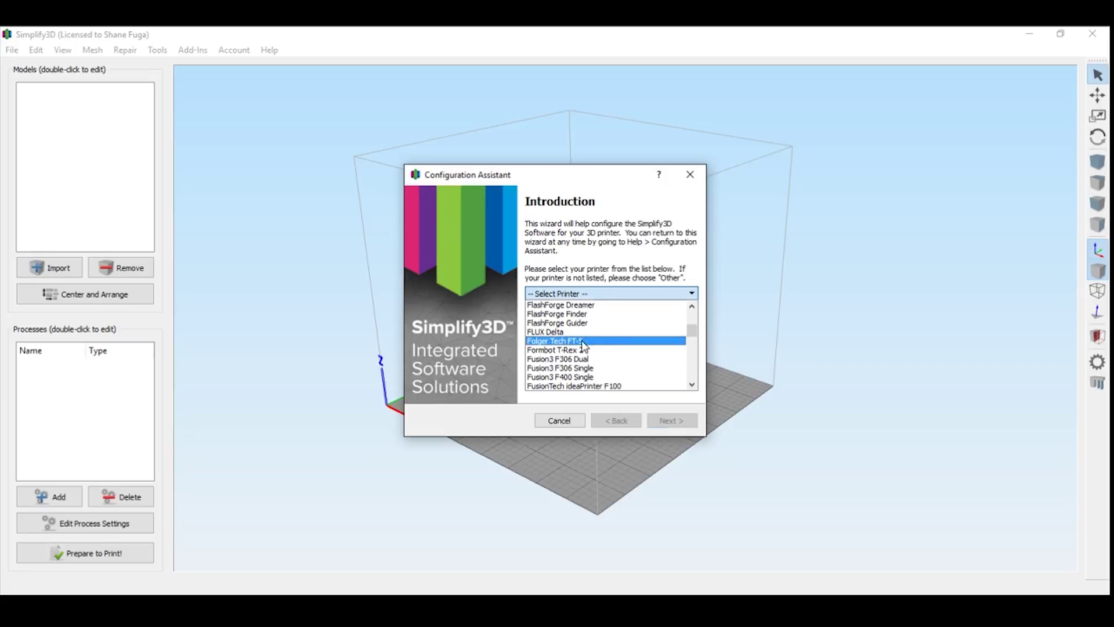
pyautogui.click(582, 341)
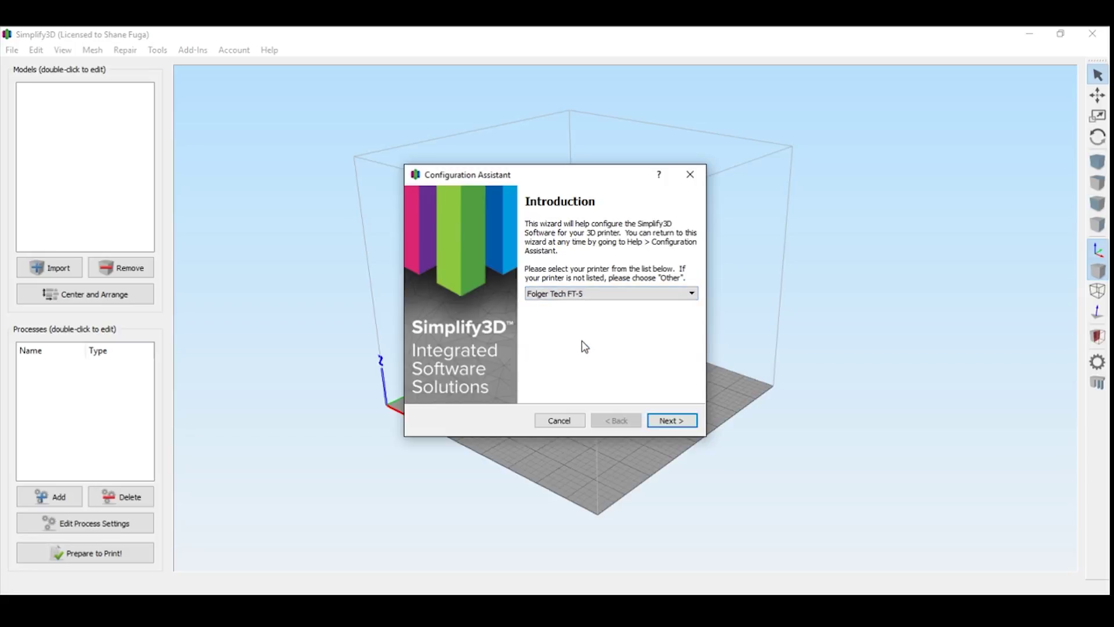
pyautogui.click(664, 418)
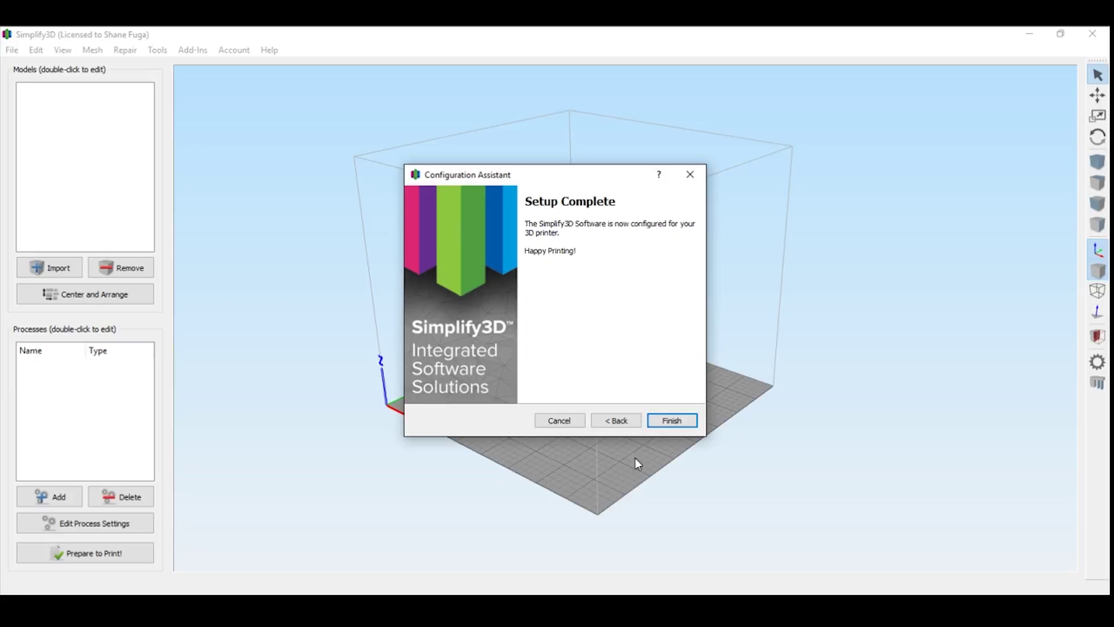
pyautogui.click(690, 420)
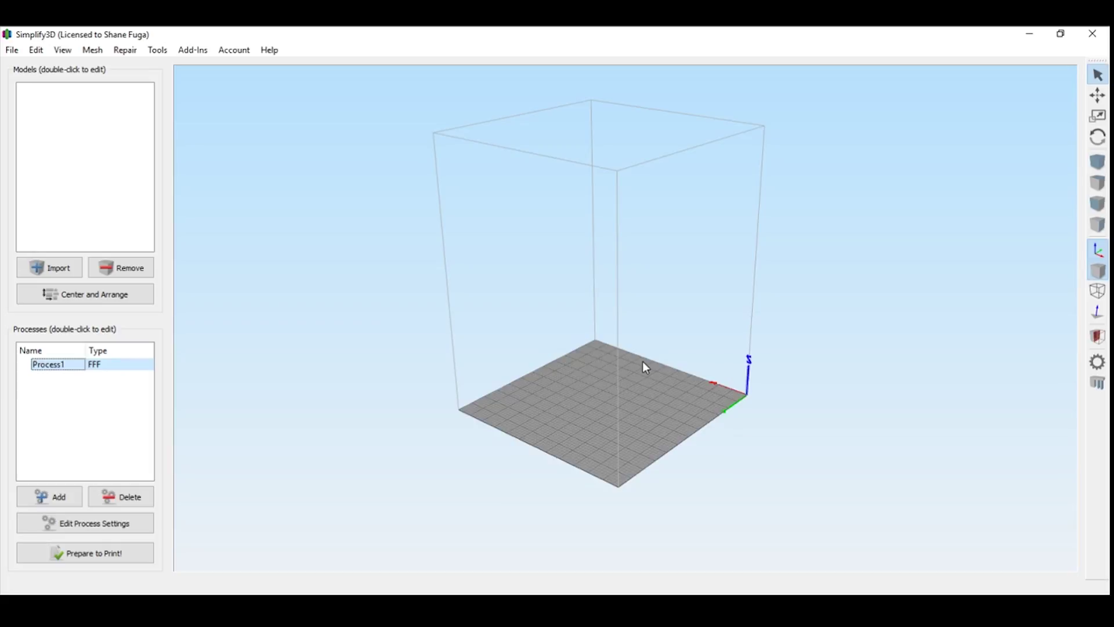
# Orbit around the FT-5 plate, swinging the origin back-right and then to front-left.
pyautogui.moveTo(626, 381); pyautogui.dragTo(584, 403)
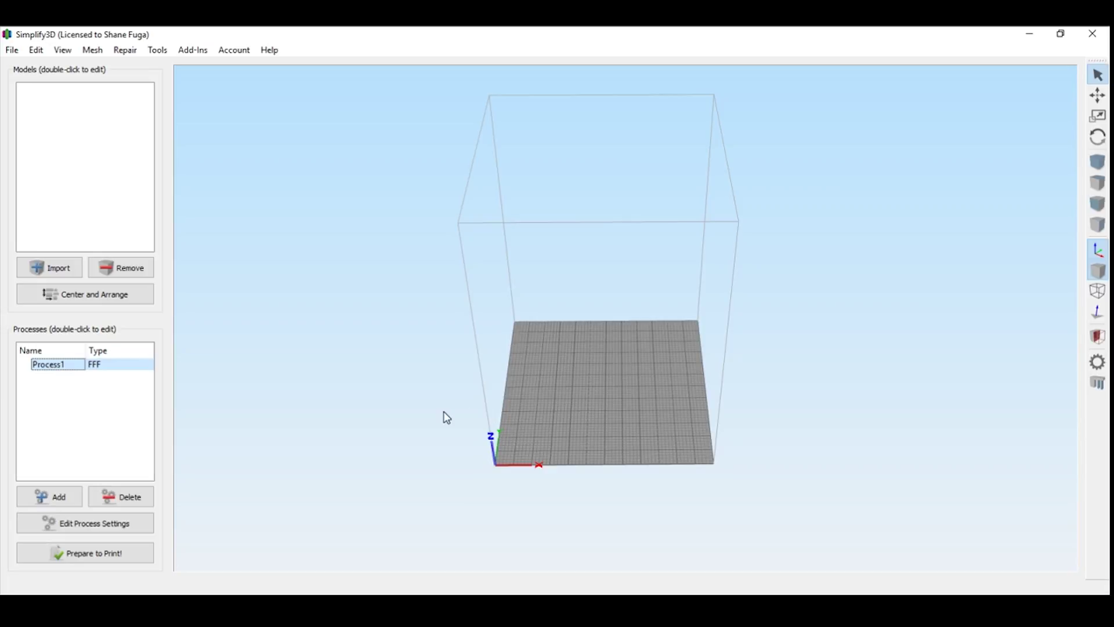
pyautogui.moveTo(446, 418); pyautogui.dragTo(687, 390)
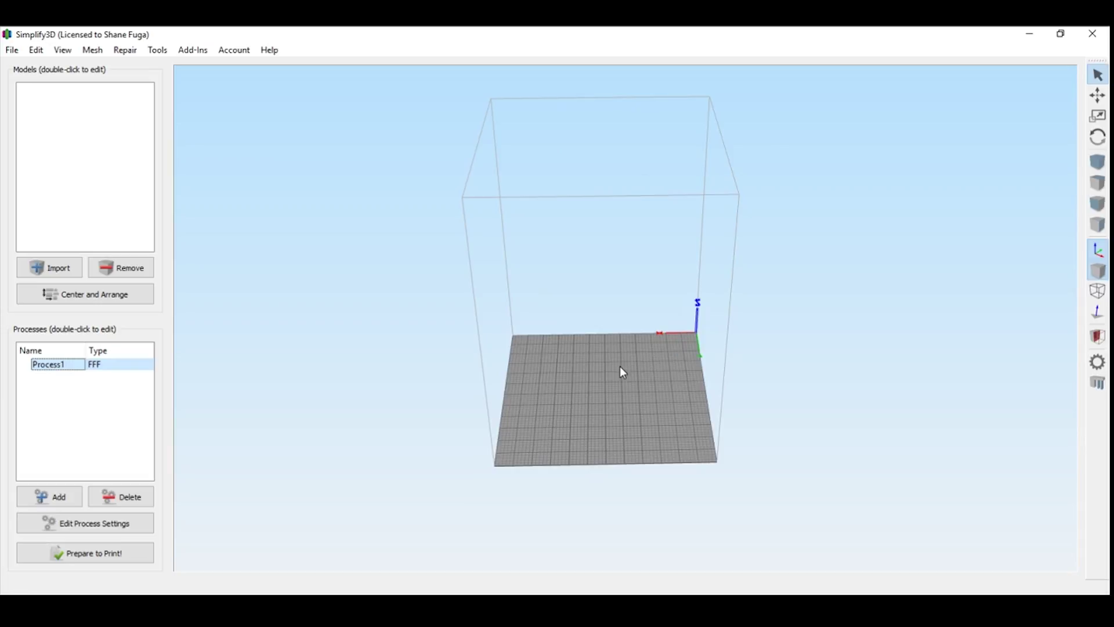
pyautogui.moveTo(659, 376); pyautogui.dragTo(733, 396)
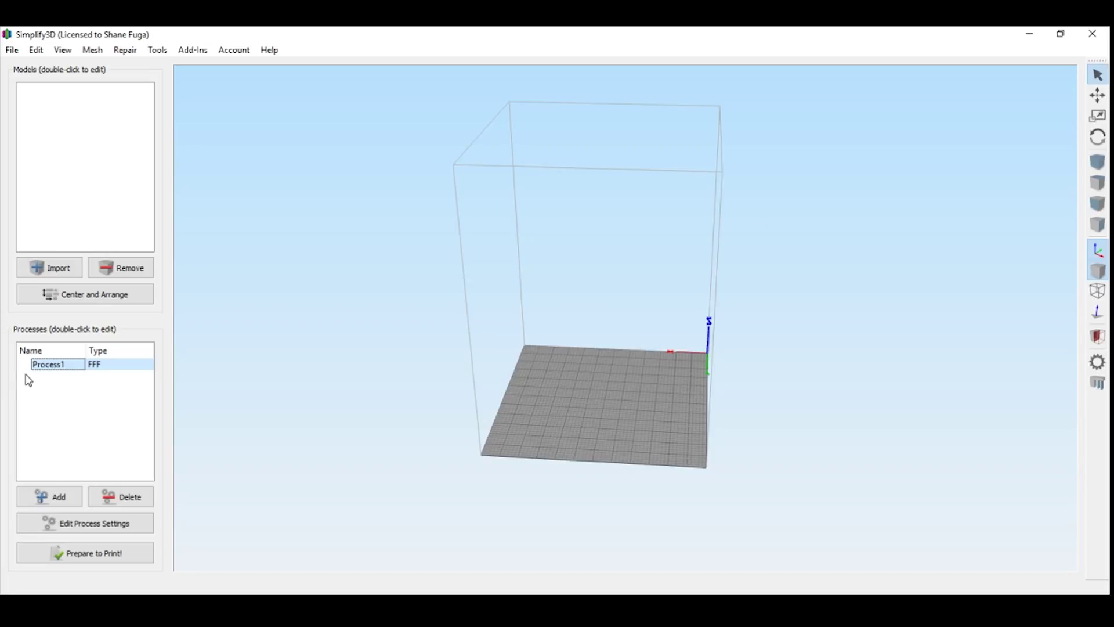
# Open Process1's settings on the Folger Tech FT-5 profile and inspect the Extrusion Multiplier.
pyautogui.doubleClick(53, 366)
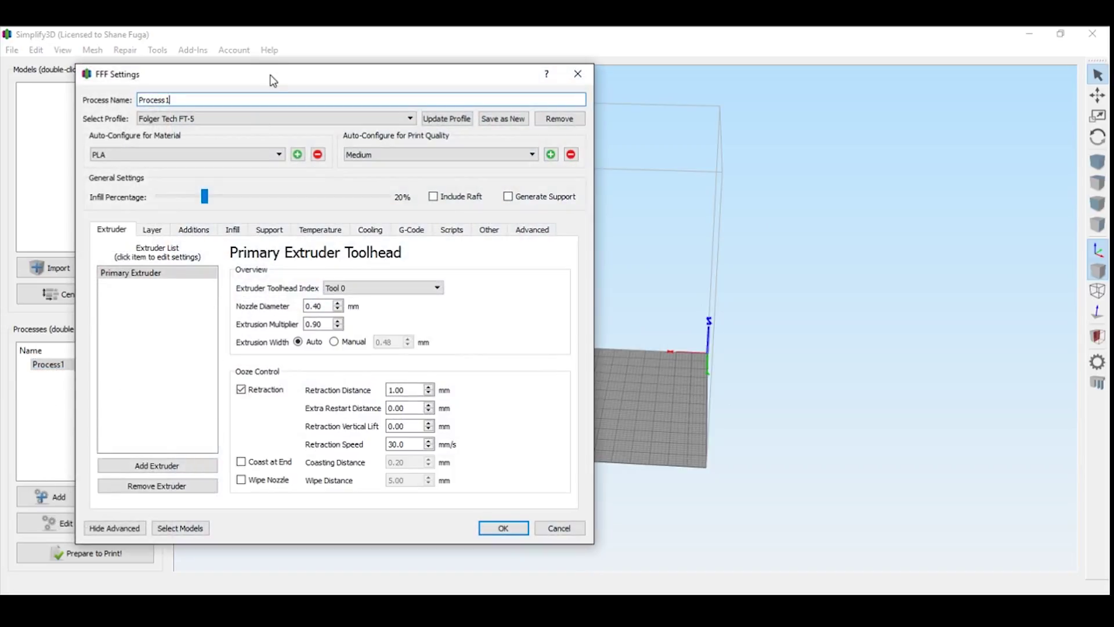
pyautogui.moveTo(272, 77); pyautogui.dragTo(424, 62)
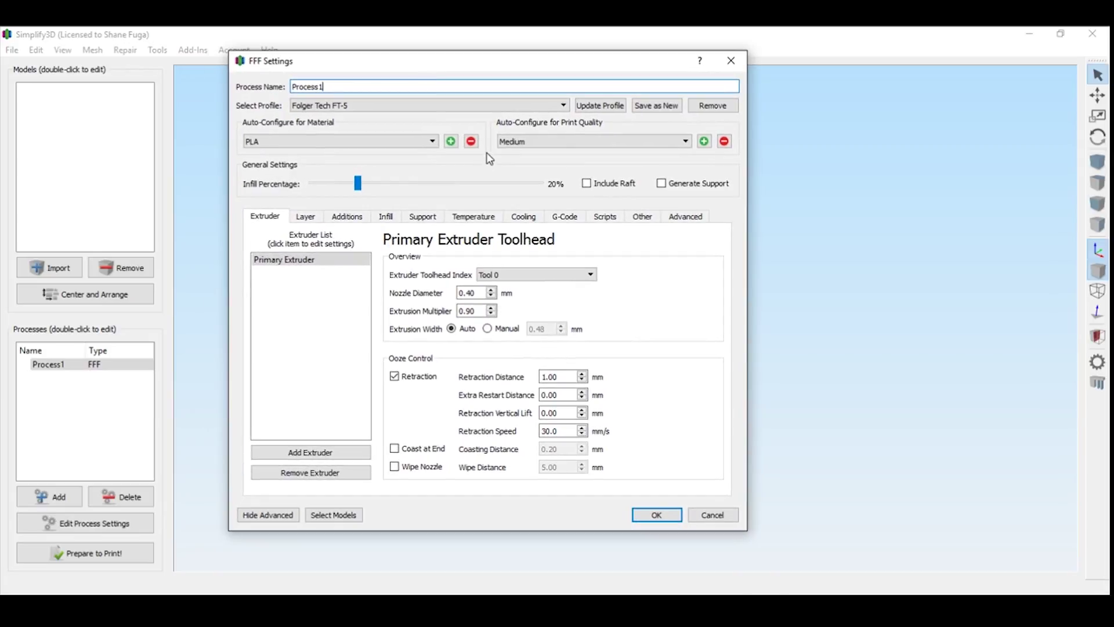
pyautogui.click(444, 106)
pyautogui.click(399, 171)
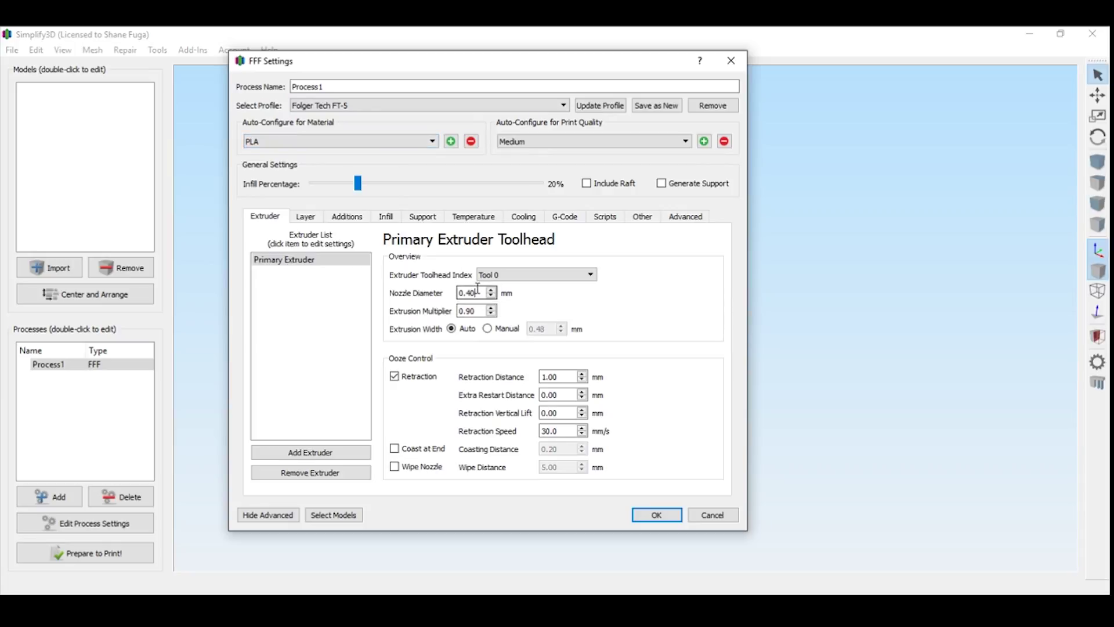
pyautogui.click(475, 311)
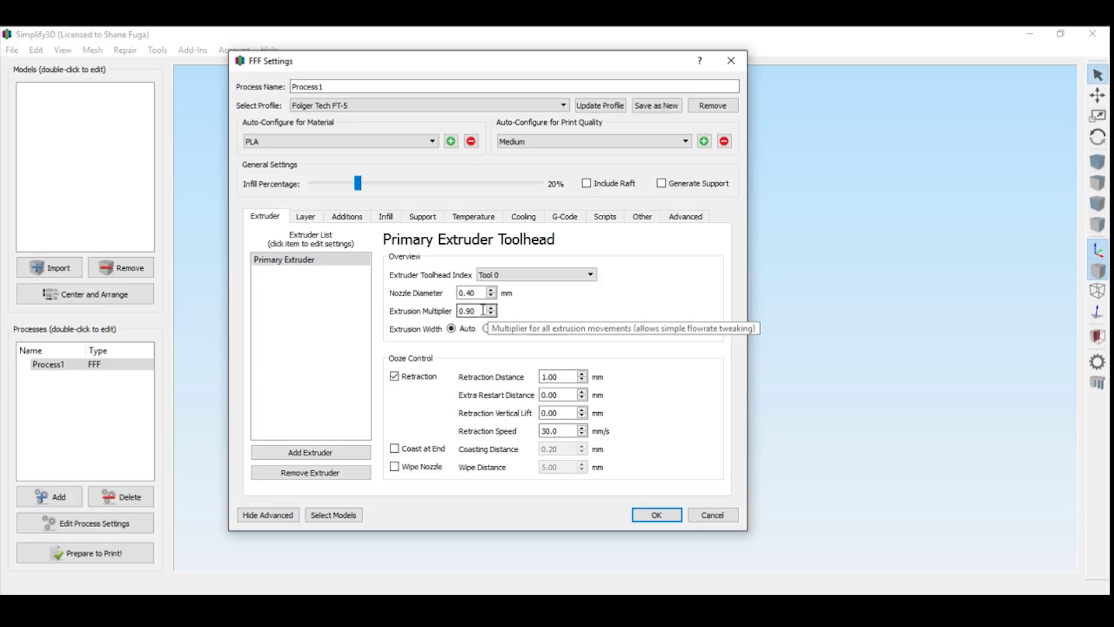
pyautogui.click(483, 311)
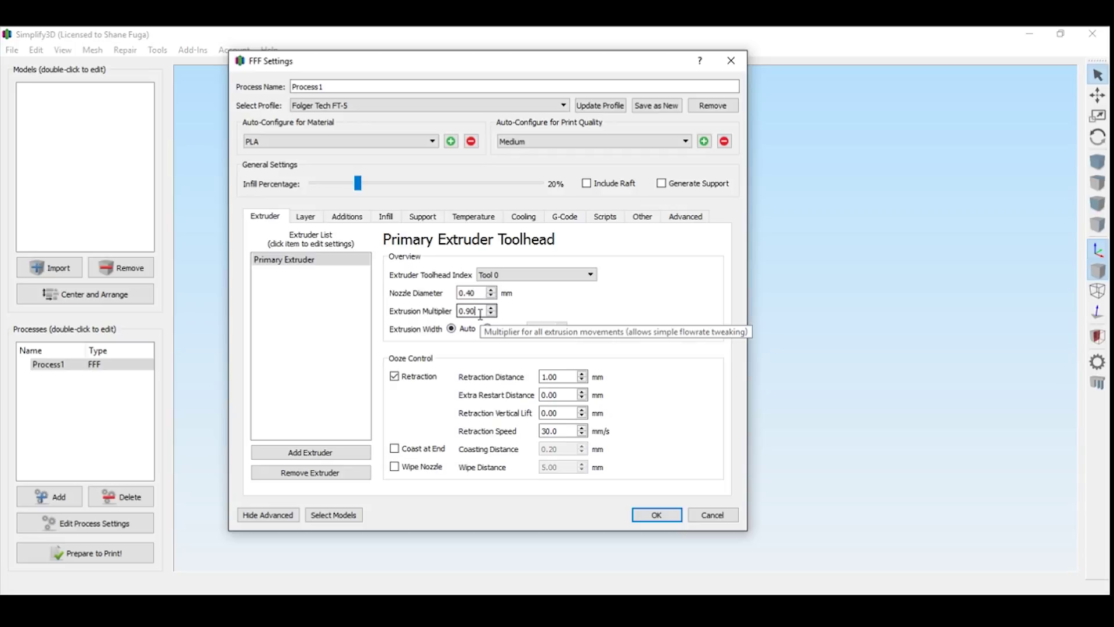
# Compare another profile, return to Folger Tech FT-5, and set Retraction Speed to 40.0 mm/s.
pyautogui.click(308, 108)
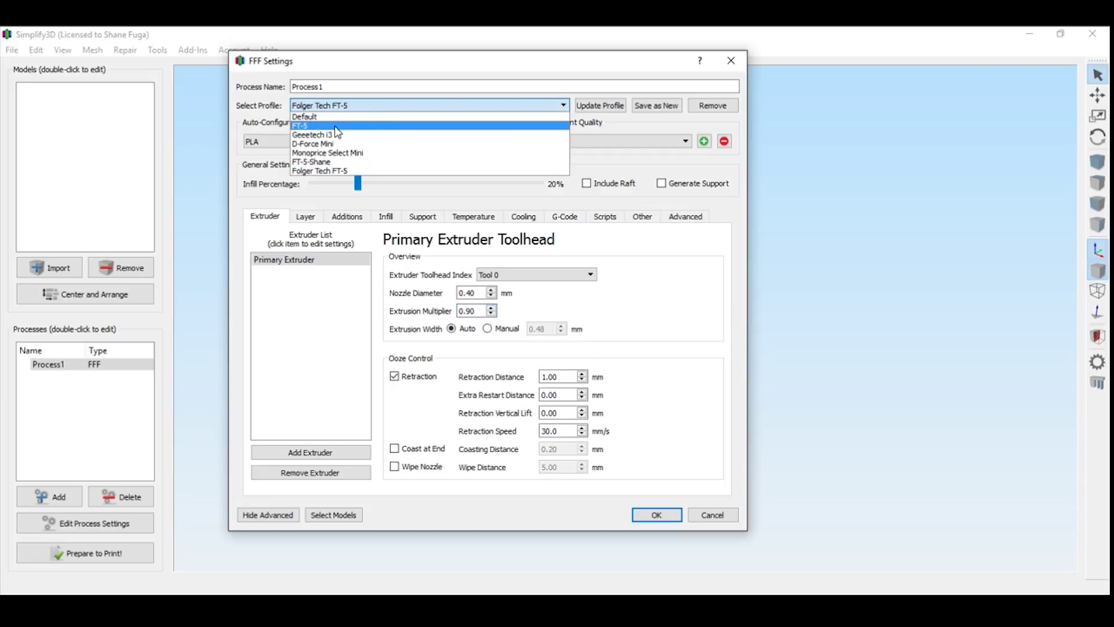
pyautogui.click(348, 127)
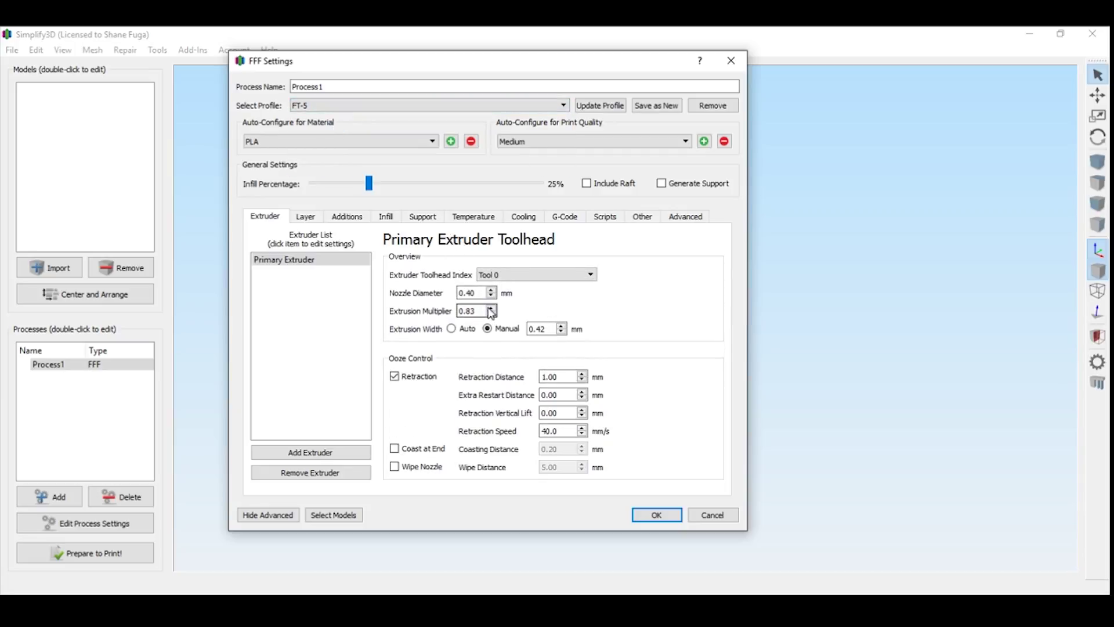
pyautogui.click(372, 106)
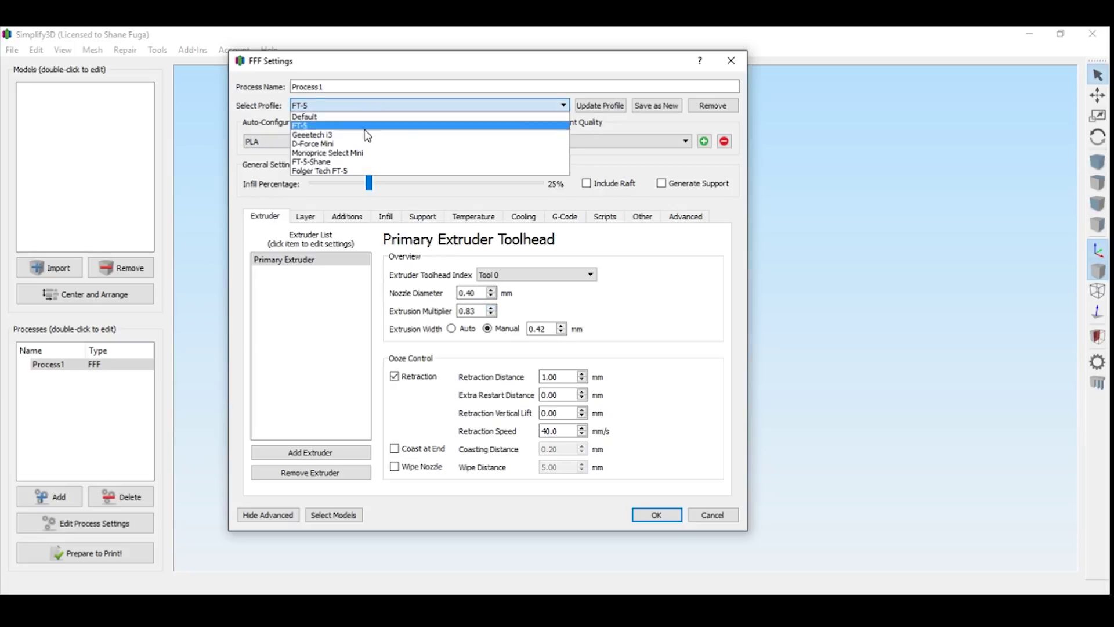
pyautogui.click(367, 169)
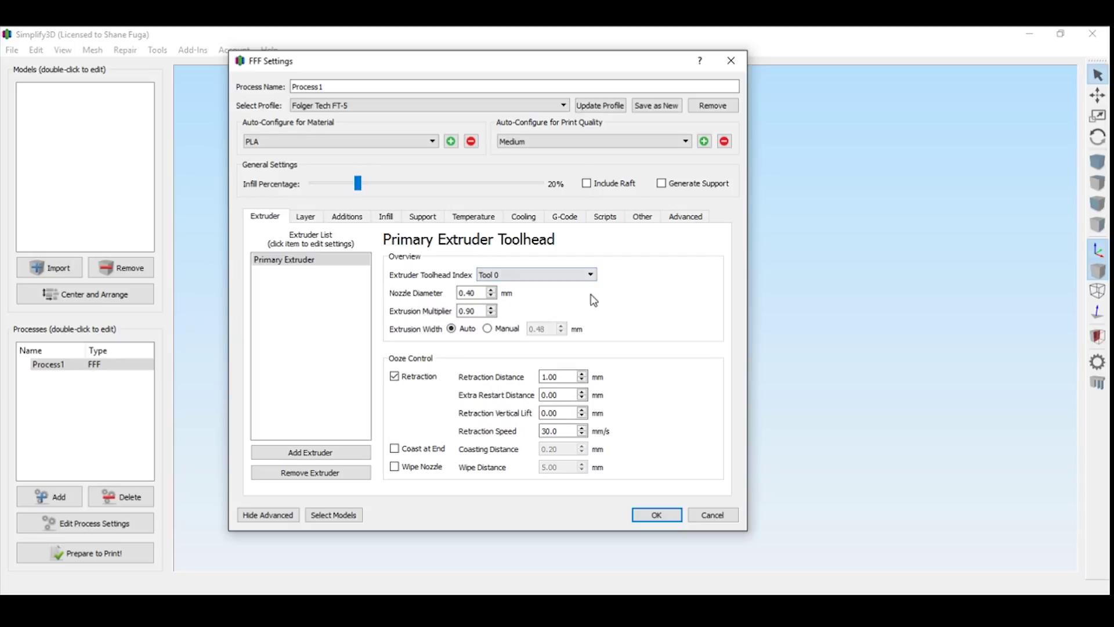
pyautogui.click(474, 311)
pyautogui.click(570, 433)
pyautogui.moveTo(540, 430); pyautogui.dragTo(548, 431)
pyautogui.write('4')
# On the Layer tab, review the Bottom Solid Layers and Outline/Perimeter Shells fields.
pyautogui.click(306, 217)
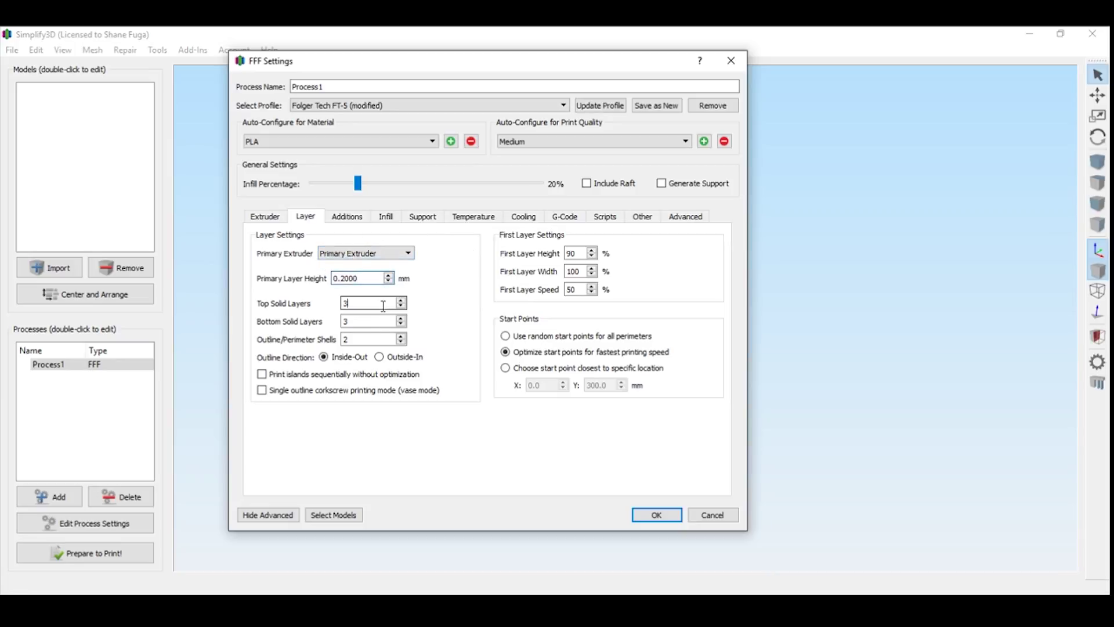
pyautogui.click(378, 324)
pyautogui.click(377, 339)
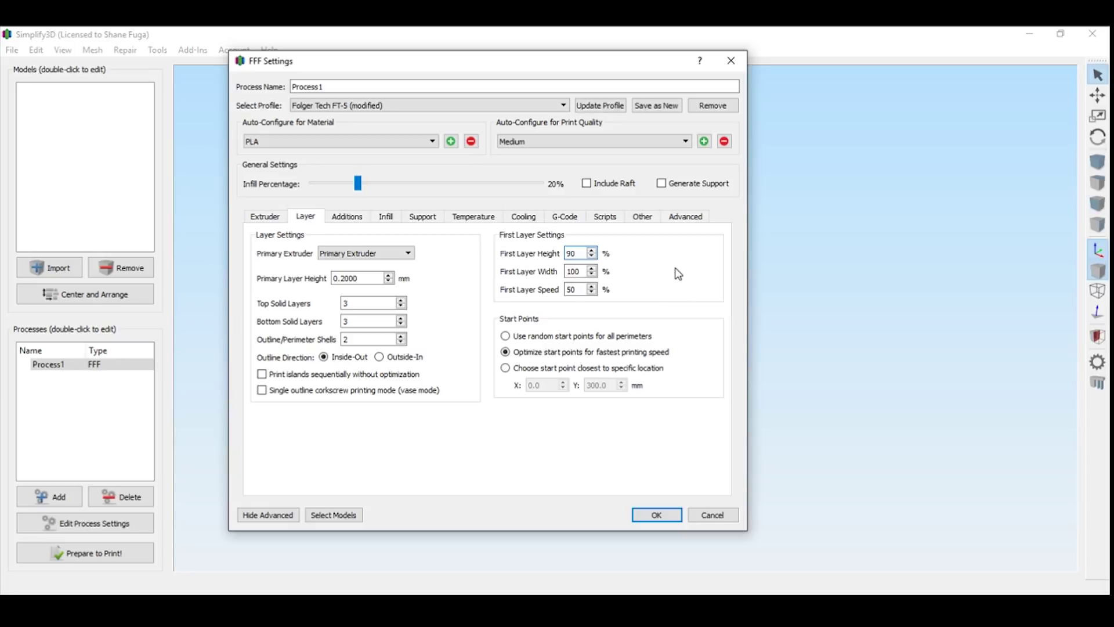
# Set Skirt Outlines to 3 on the Additions tab.
pyautogui.hotkey('ctrl', 'Tab')
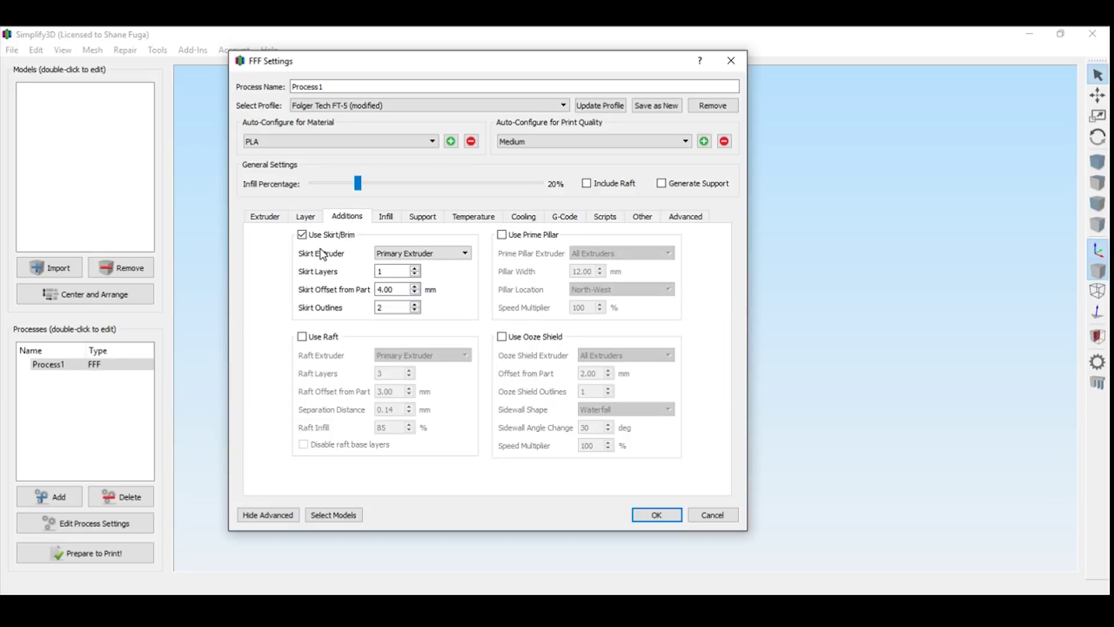
pyautogui.moveTo(323, 254)
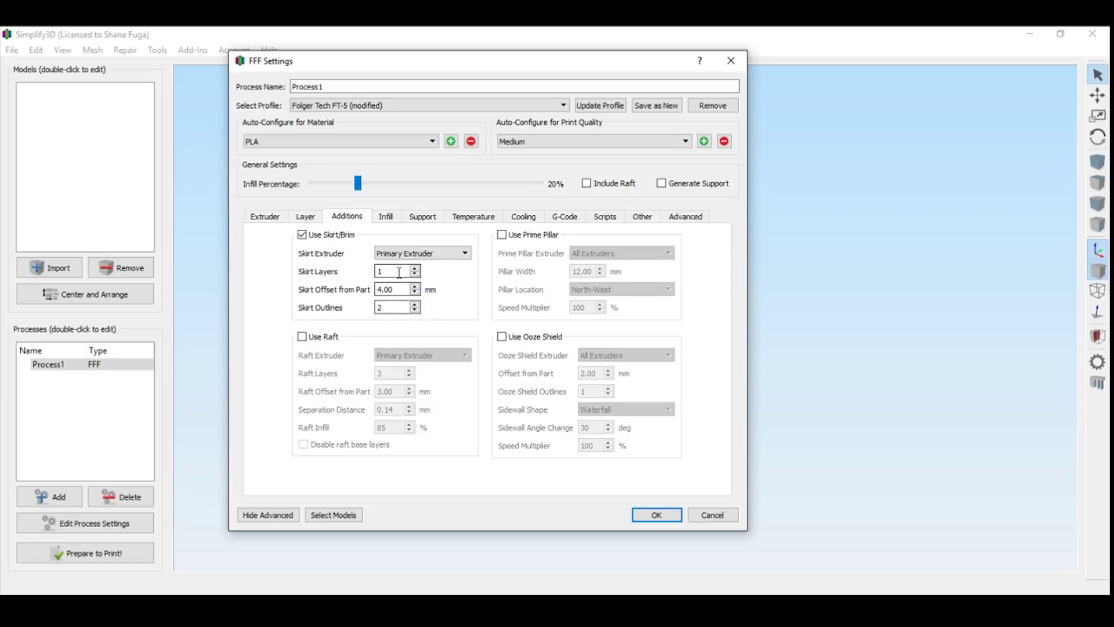
pyautogui.press('BackSpace')
pyautogui.write('3')
# Change Skirt Offset from Part to 15.00 mm.
pyautogui.click(382, 289)
pyautogui.press('BackSpace')
pyautogui.write('5')
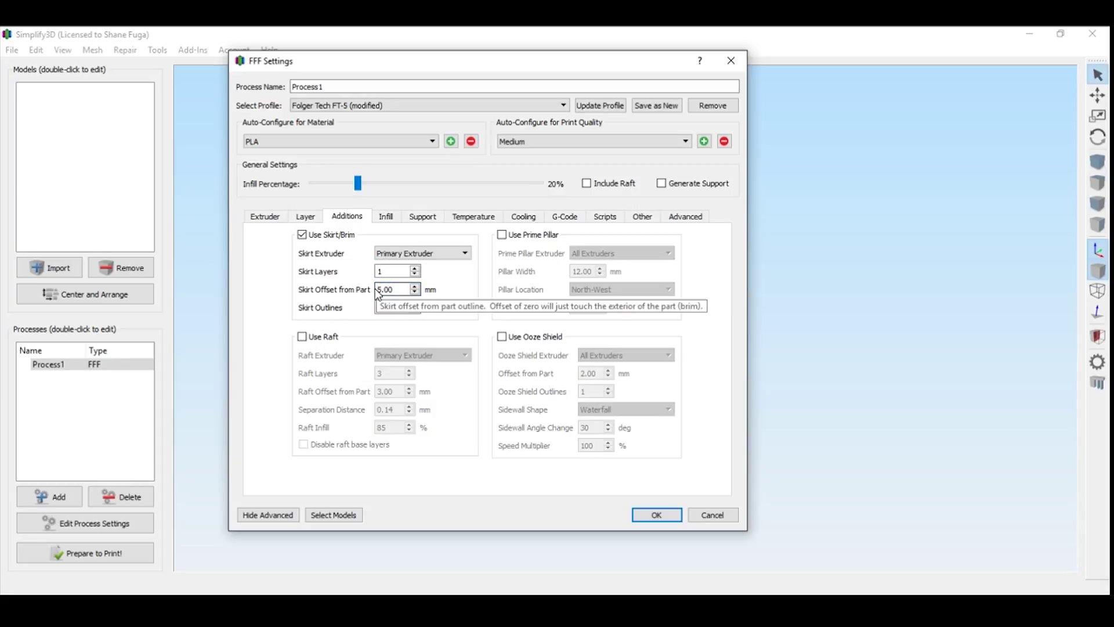
pyautogui.press('Delete')
pyautogui.write('10')
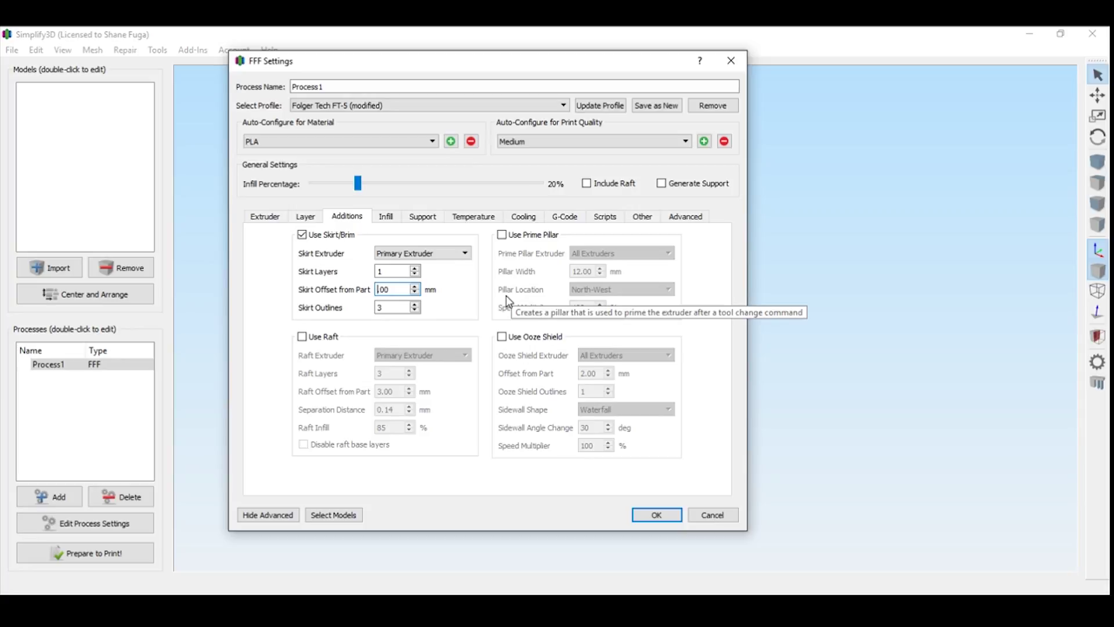
pyautogui.press('BackSpace')
pyautogui.write('5.')
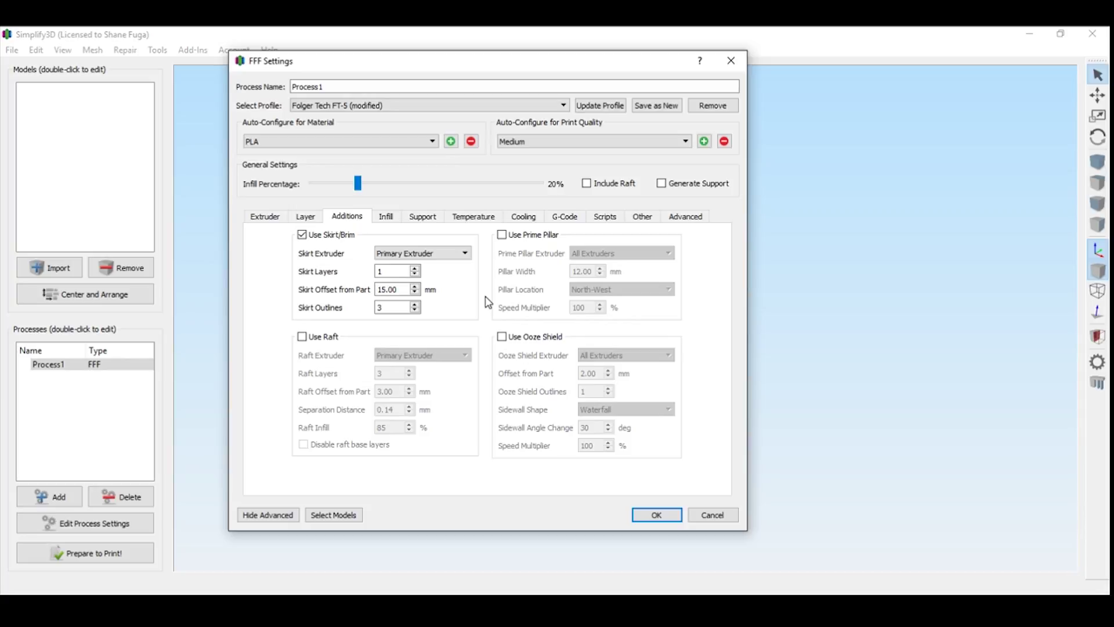
pyautogui.click(386, 216)
# Make the internal fill pattern Fast Honeycomb, keeping Rectilinear as the external pattern.
pyautogui.click(464, 271)
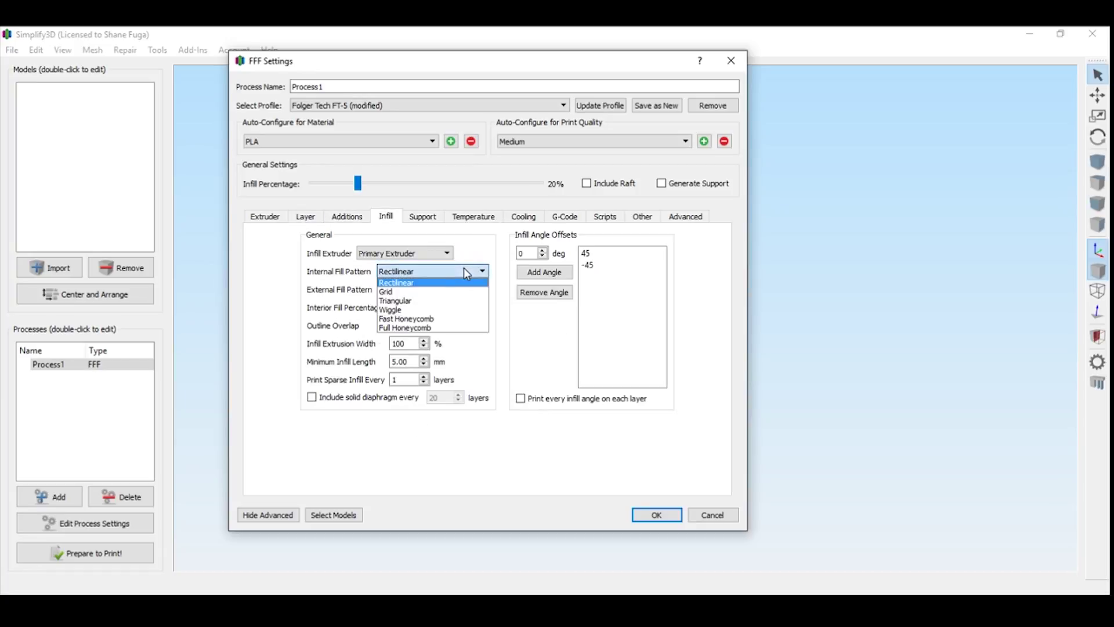
pyautogui.click(446, 320)
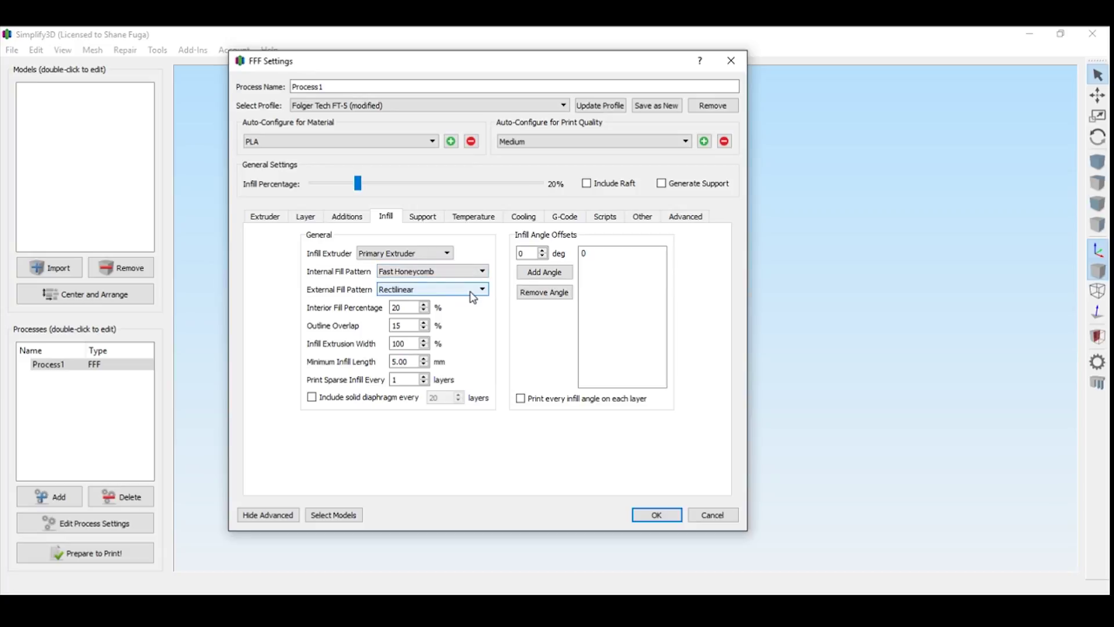
pyautogui.click(476, 290)
pyautogui.click(474, 290)
# Reset Interior Fill Percentage to 20% and step through the remaining infill values.
pyautogui.click(409, 308)
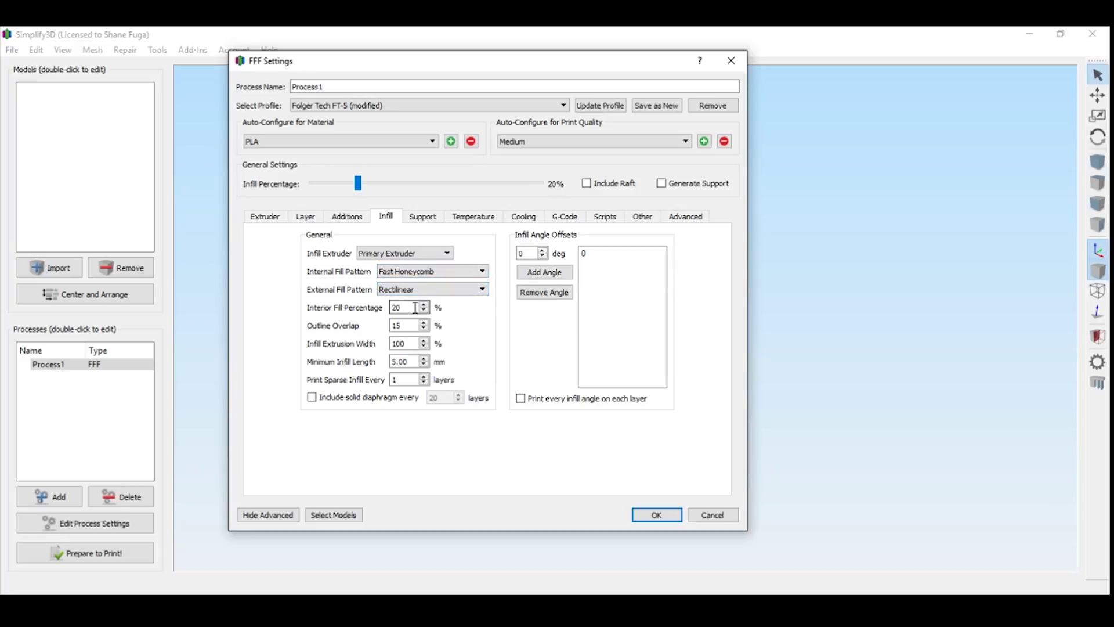
pyautogui.moveTo(357, 183); pyautogui.dragTo(333, 187)
pyautogui.write('20')
pyautogui.click(419, 322)
pyautogui.press('Tab')
pyautogui.click(415, 379)
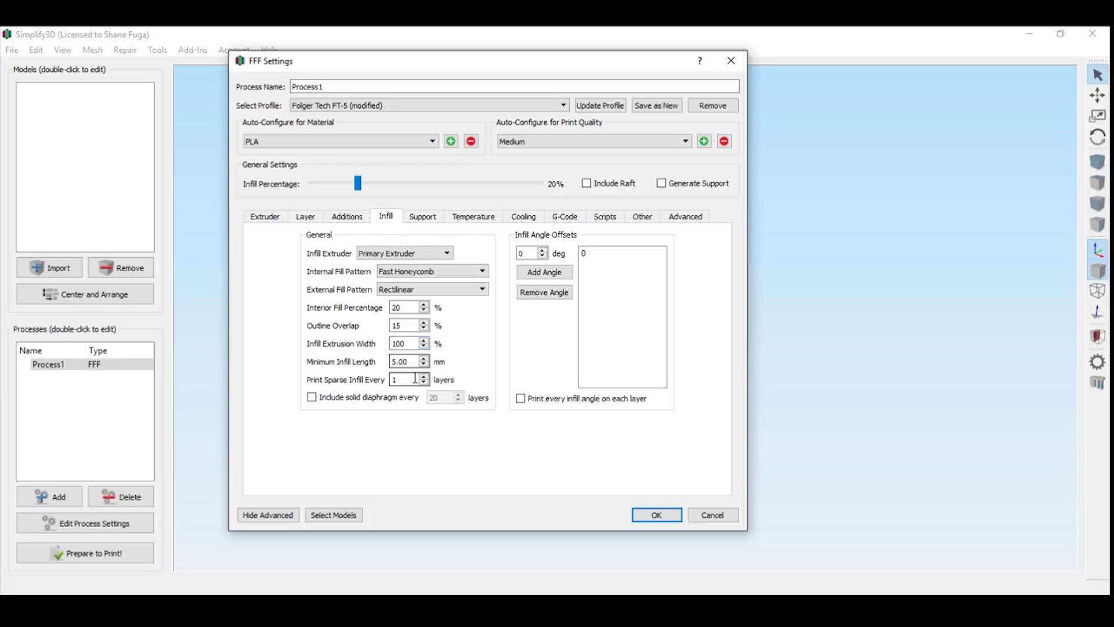
# Enable Generate Support Material and set Extra Inflation Distance to 0.50 mm.
pyautogui.click(428, 219)
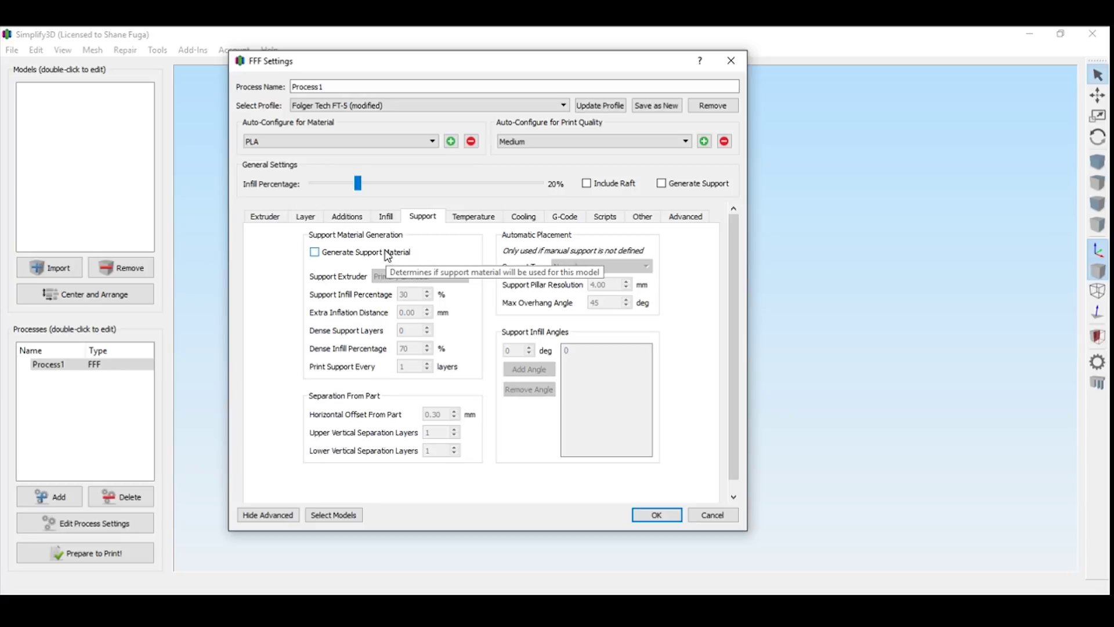
pyautogui.click(387, 258)
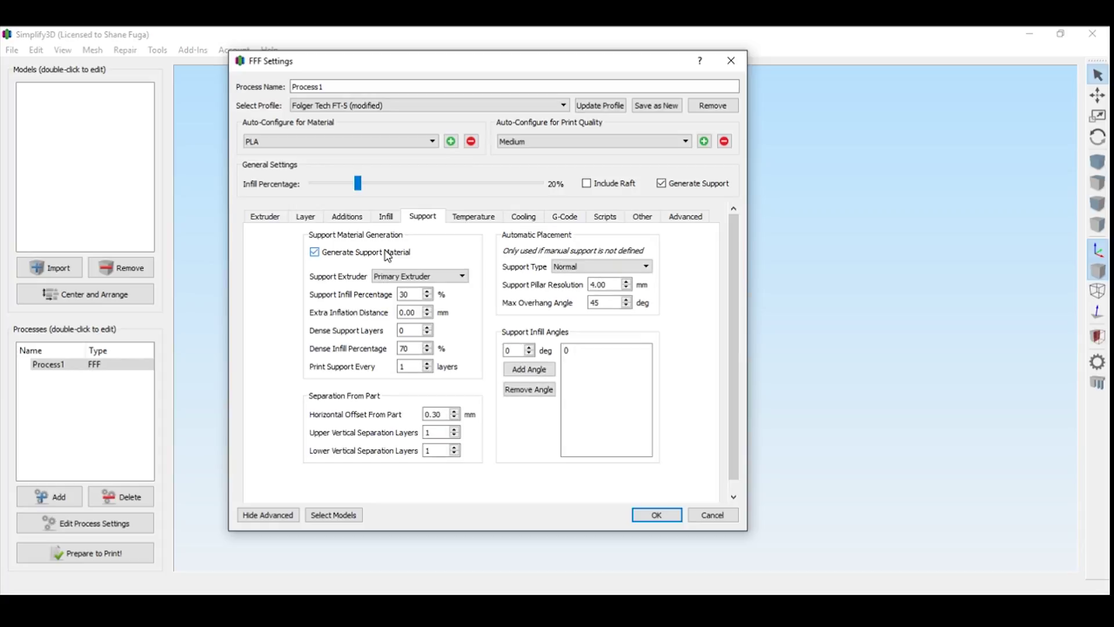
pyautogui.doubleClick(415, 294)
pyautogui.click(415, 351)
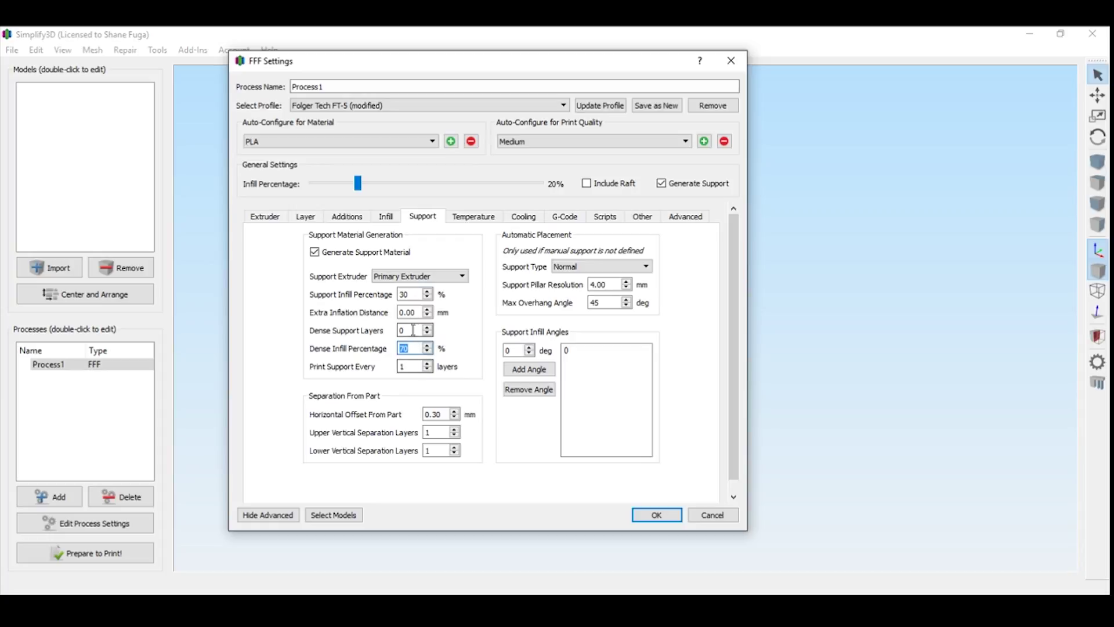
pyautogui.doubleClick(417, 312)
pyautogui.write('.5')
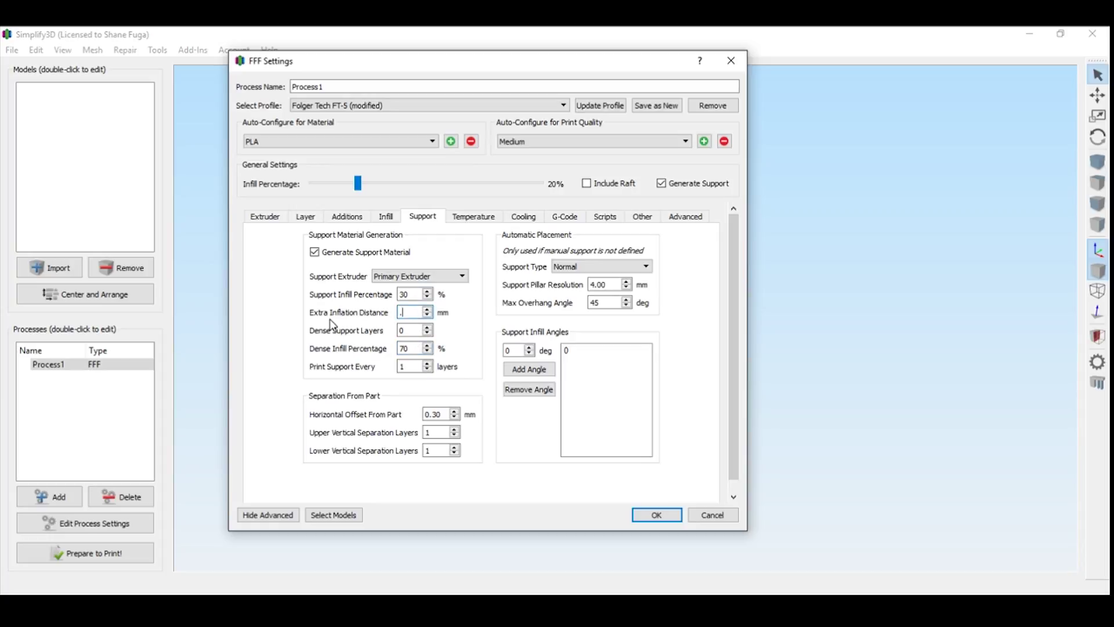
pyautogui.click(418, 331)
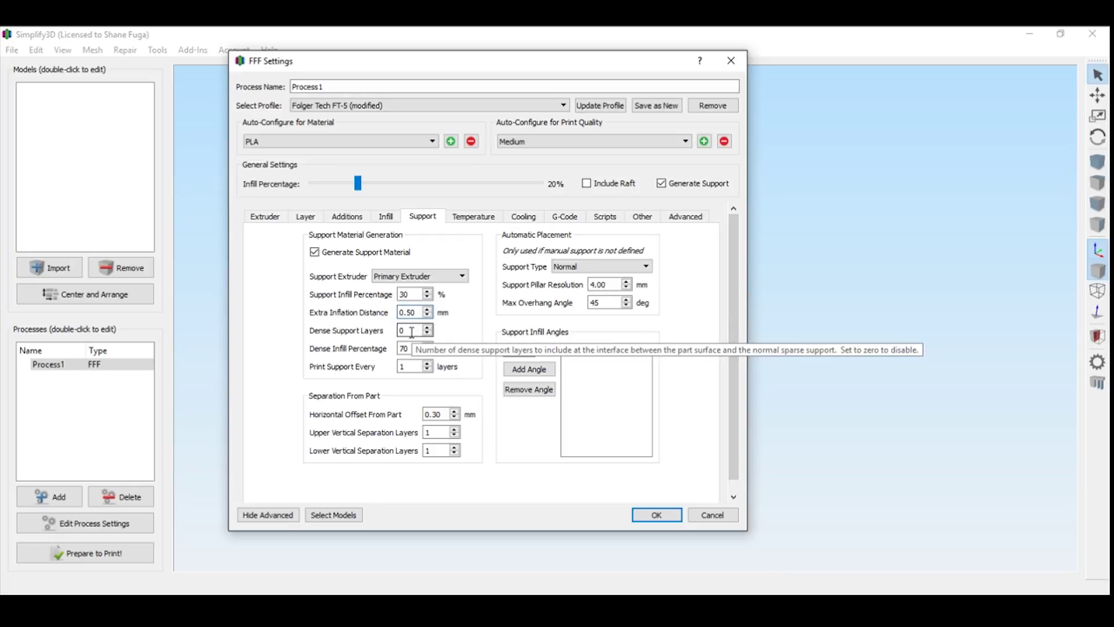
# Set Dense Support Layers to 2.
pyautogui.doubleClick(411, 331)
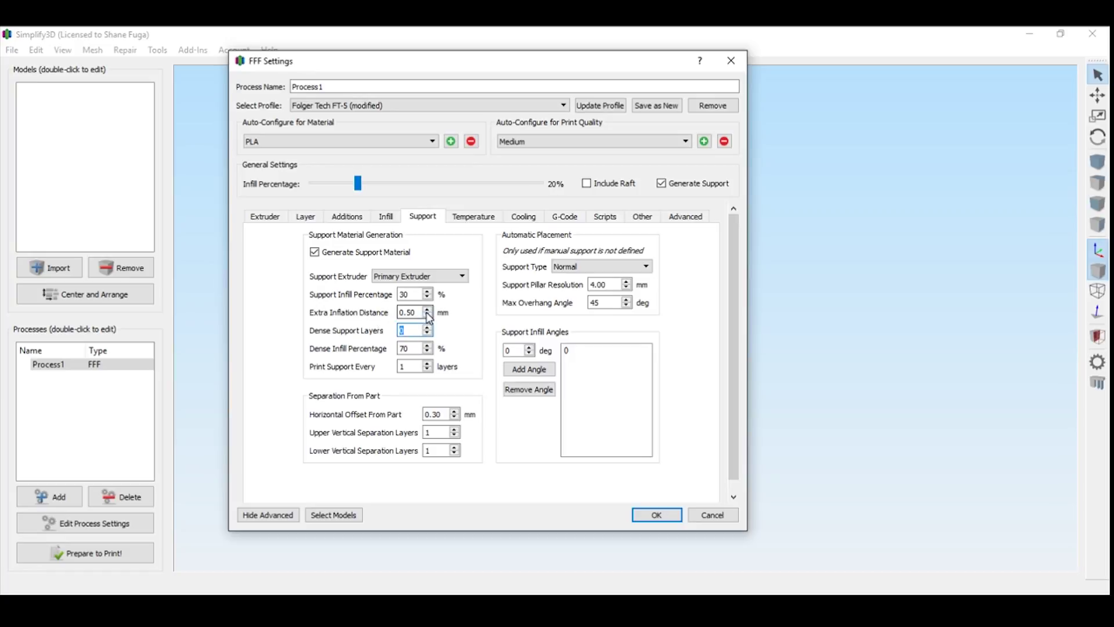
pyautogui.write('3')
pyautogui.click(417, 348)
pyautogui.scroll(-1, 412, 335)
pyautogui.click(415, 350)
pyautogui.click(473, 217)
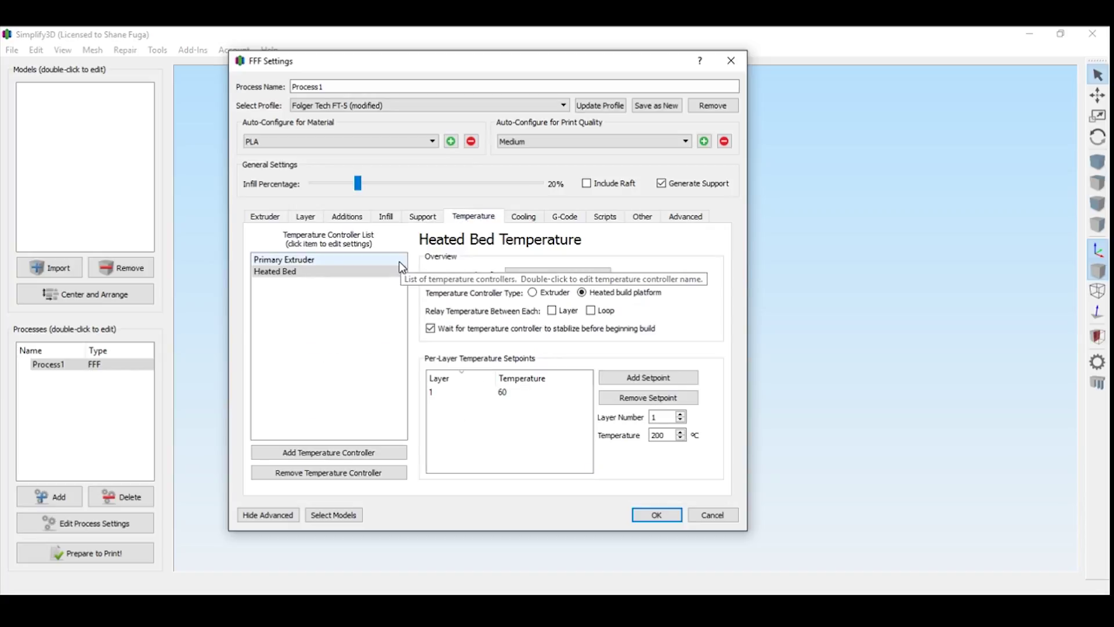
# Change the primary extruder's 190 setpoint to 205°C.
pyautogui.click(525, 393)
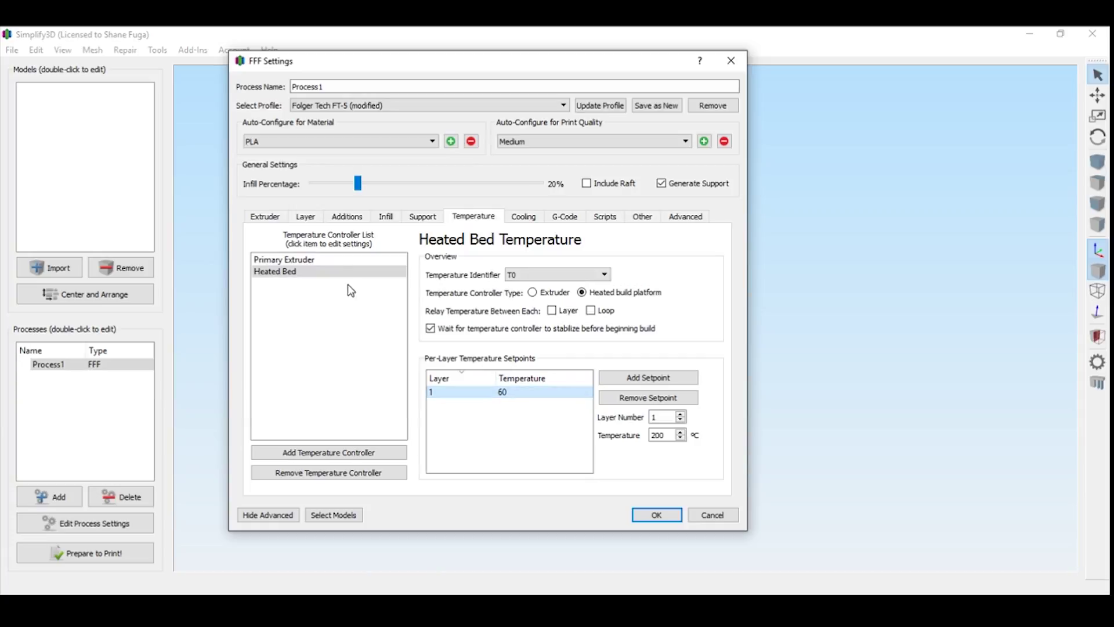
pyautogui.click(341, 260)
pyautogui.click(525, 393)
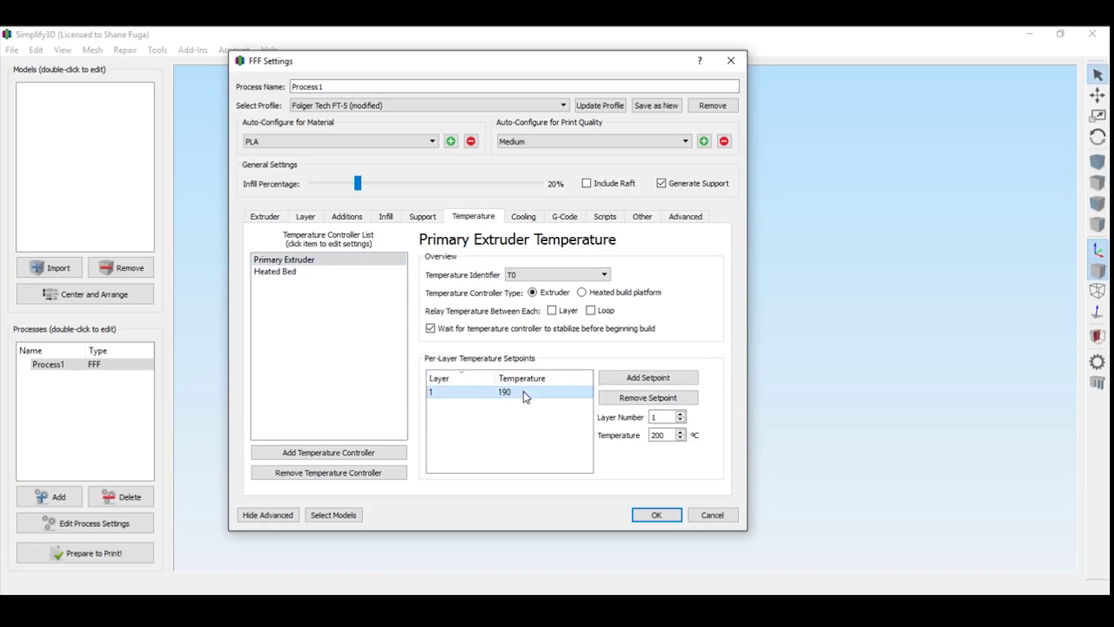
pyautogui.doubleClick(542, 393)
pyautogui.click(526, 424)
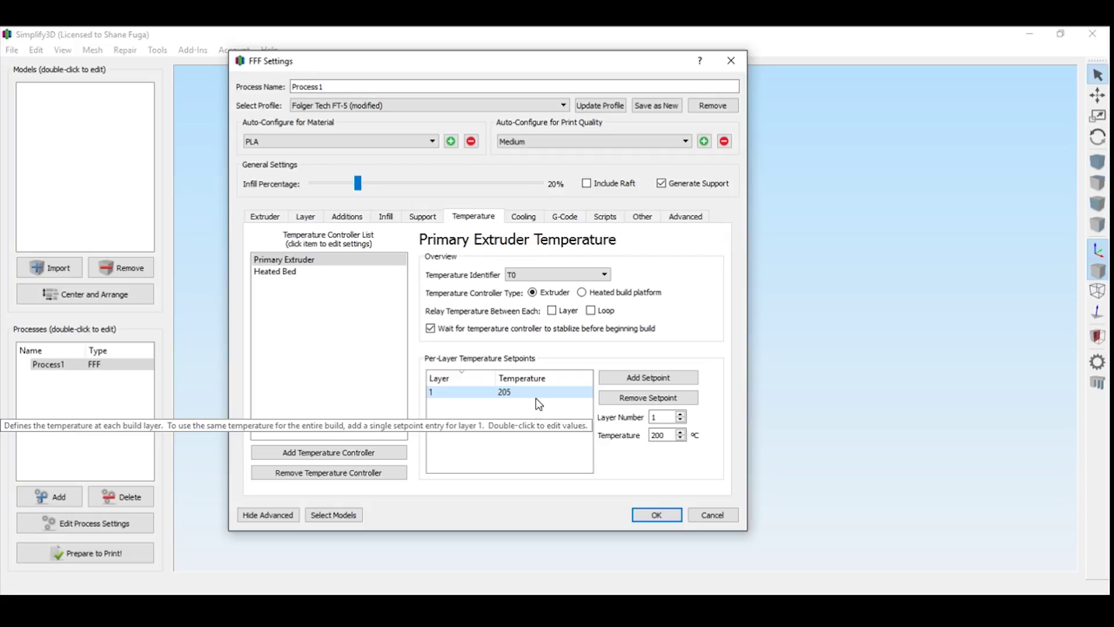
pyautogui.hotkey('ctrl', 'Tab')
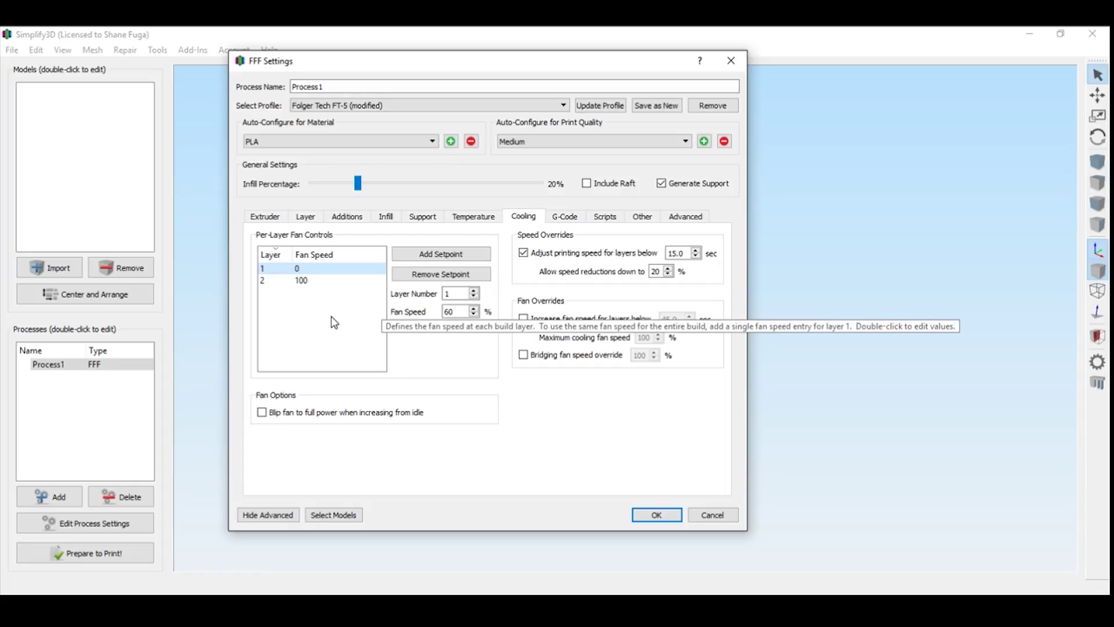
pyautogui.click(329, 282)
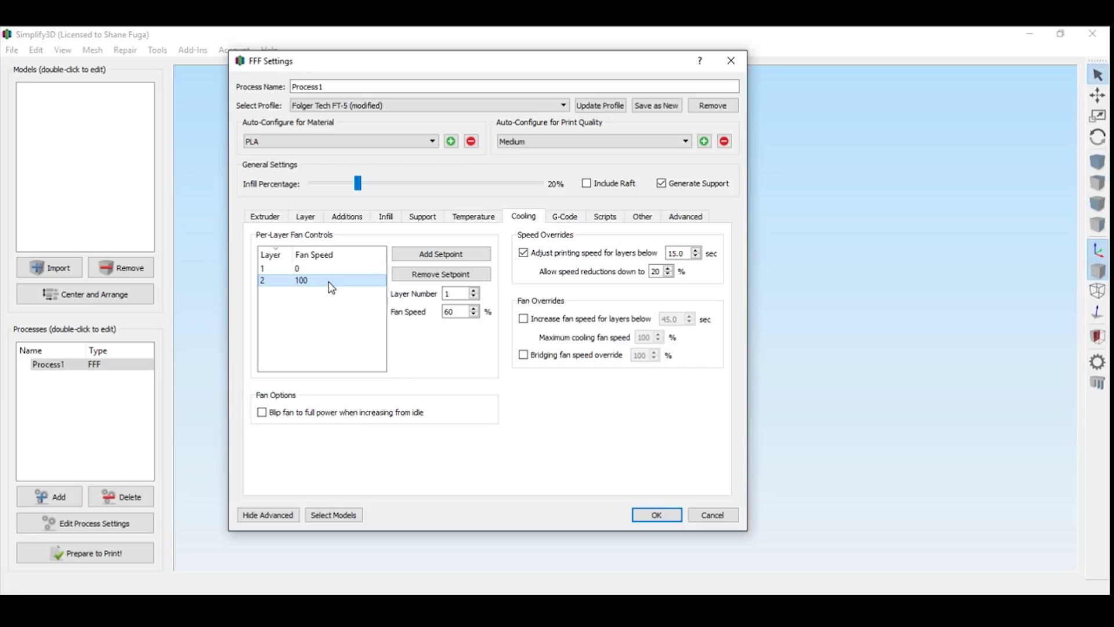
pyautogui.doubleClick(277, 282)
pyautogui.write('3')
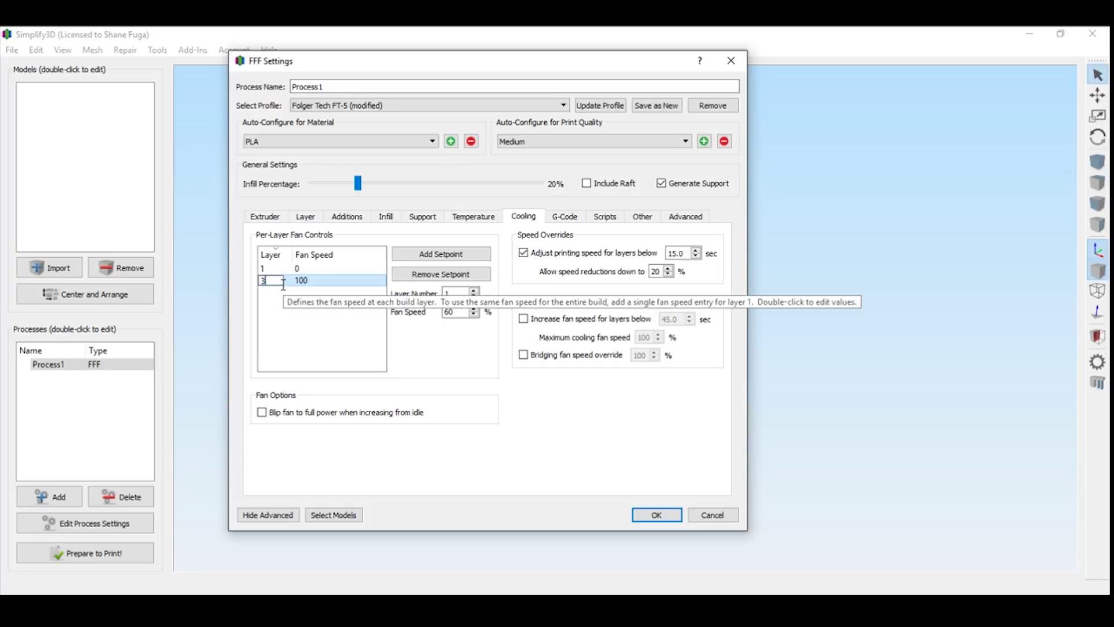
pyautogui.press('BackSpace')
pyautogui.write('5')
pyautogui.press('Return')
pyautogui.doubleClick(271, 282)
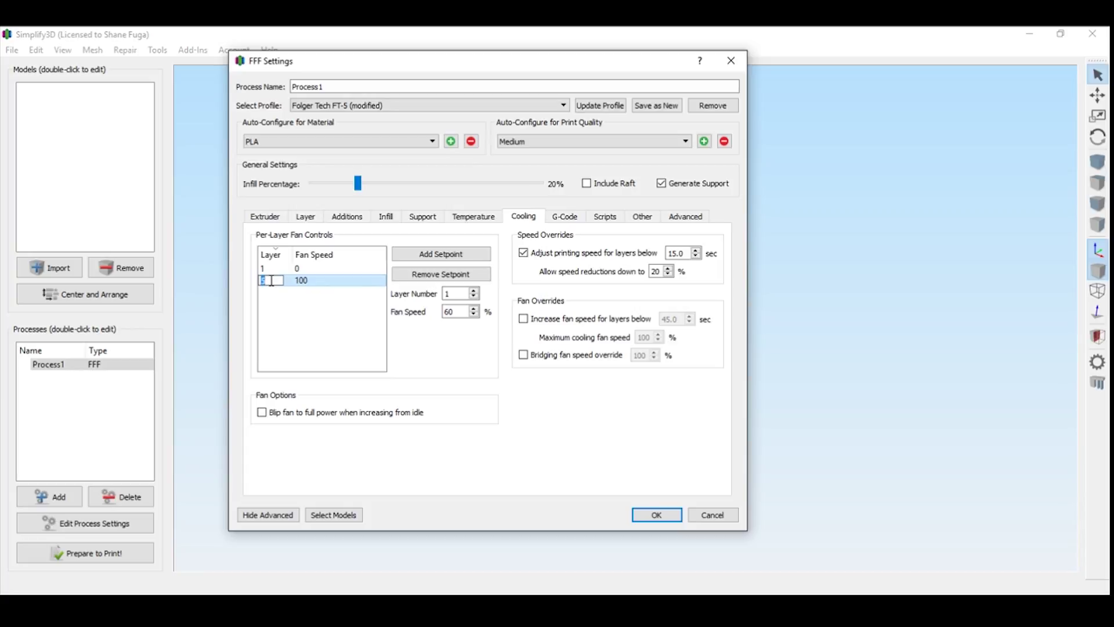
pyautogui.write('2')
pyautogui.press('Return')
# Show the G-Code section of Process1's settings.
pyautogui.click(565, 220)
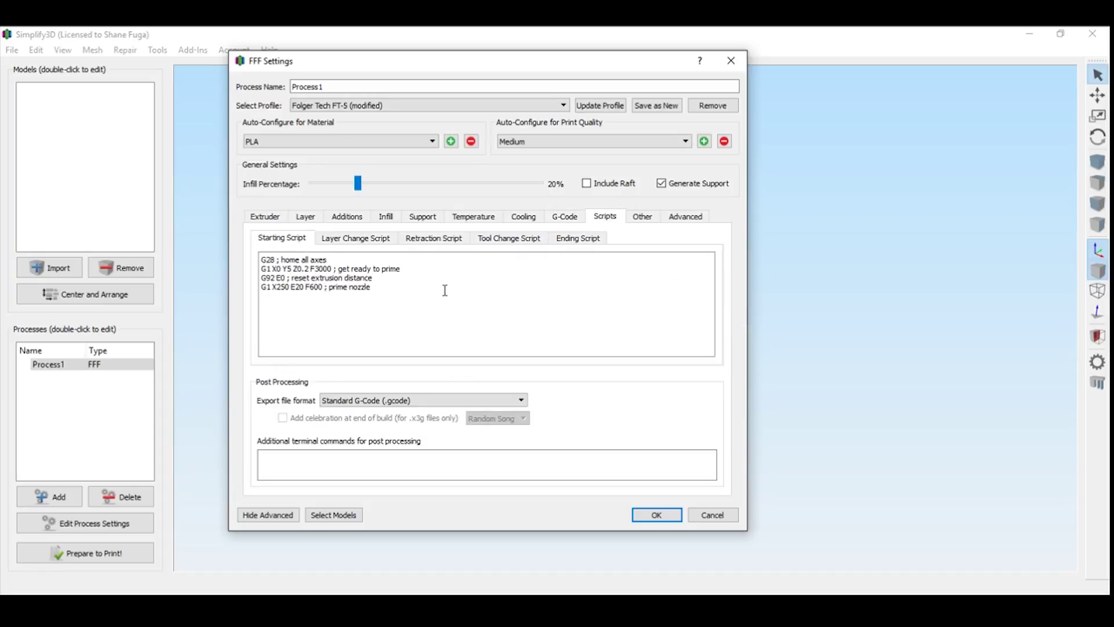
pyautogui.hotkey('ctrl', 'a')
pyautogui.click(400, 294)
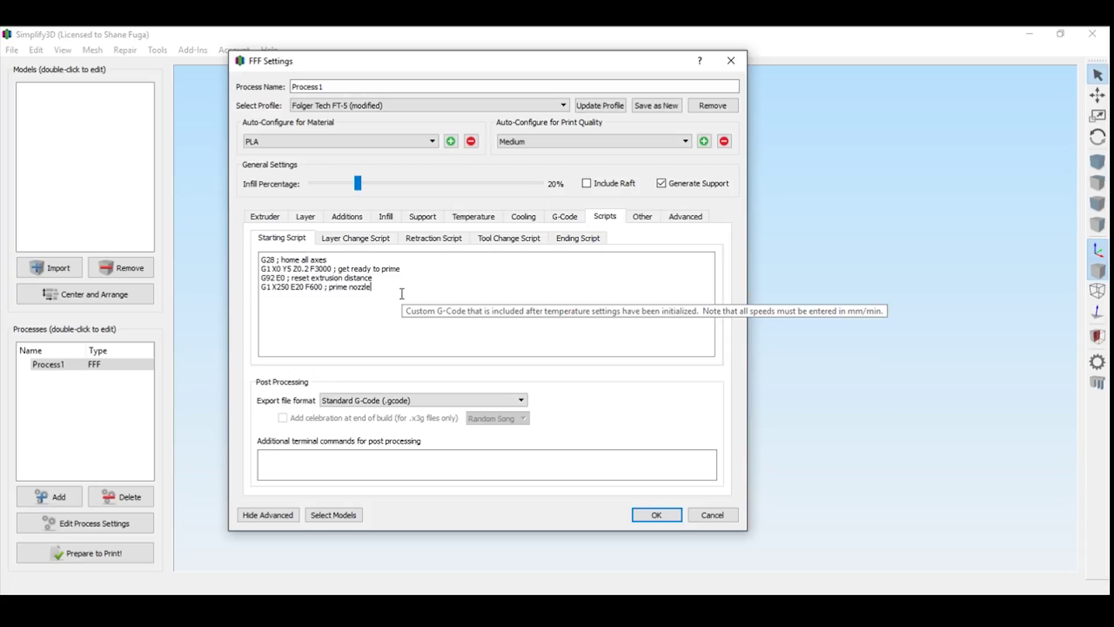
pyautogui.moveTo(400, 292); pyautogui.dragTo(230, 271)
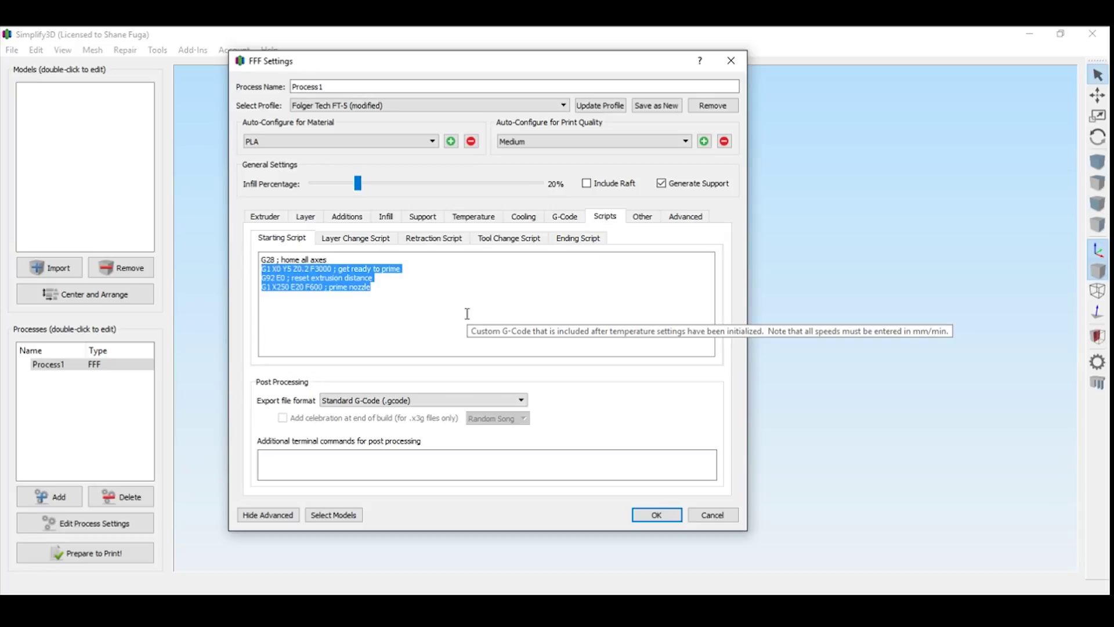
pyautogui.click(443, 292)
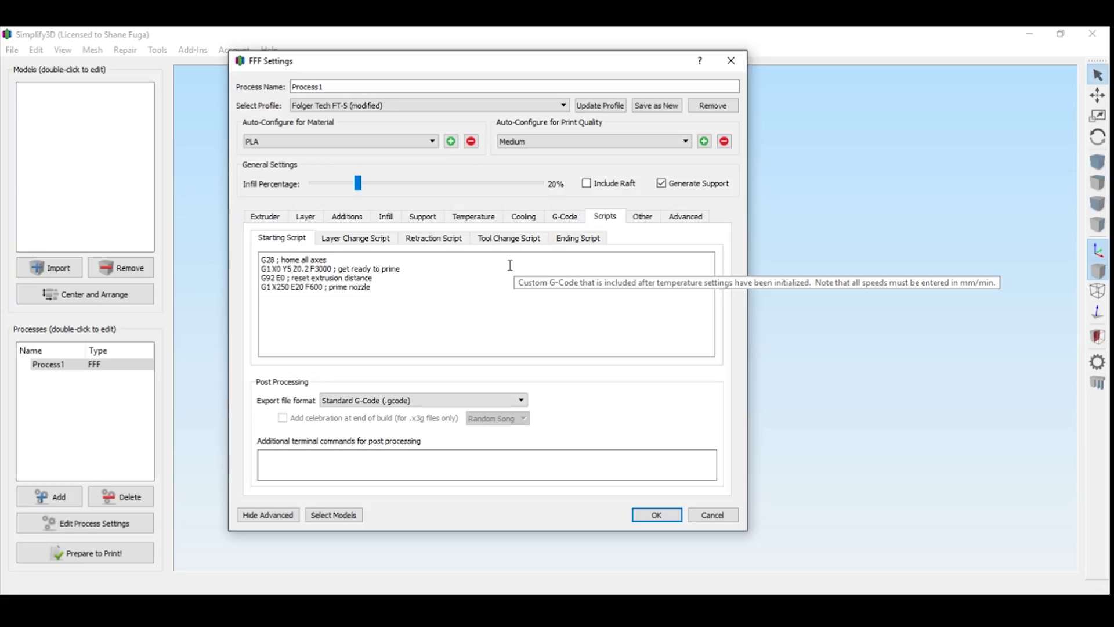
# In the Ending Script, add 'M107 ; turns off fan' on a new line after G28 X Y.
pyautogui.click(572, 238)
pyautogui.hotkey('ctrl', 'a')
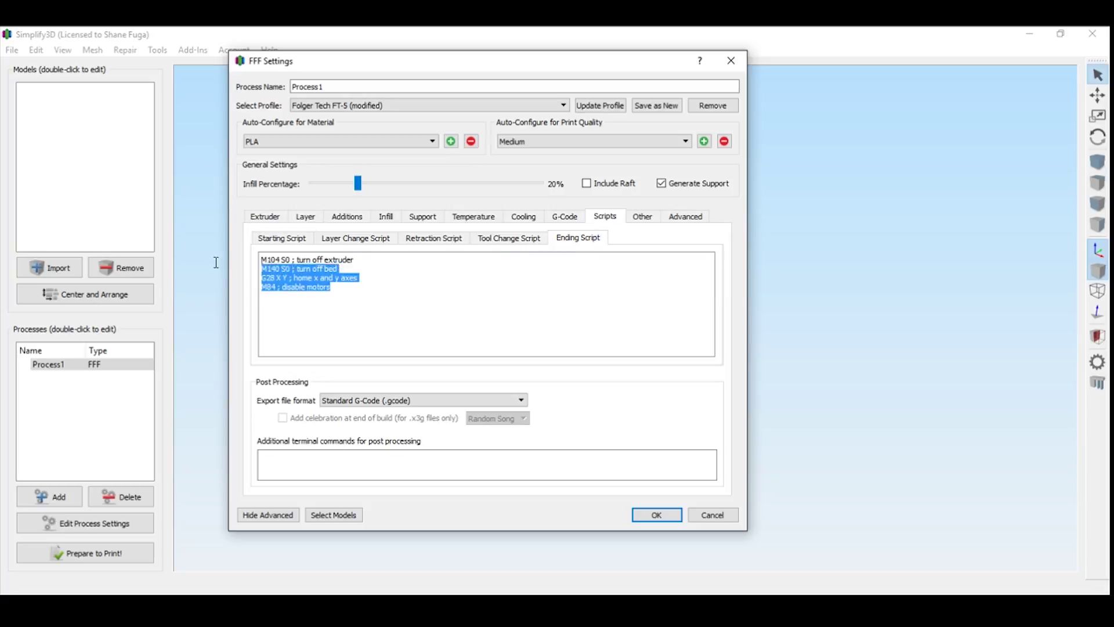
pyautogui.click(388, 286)
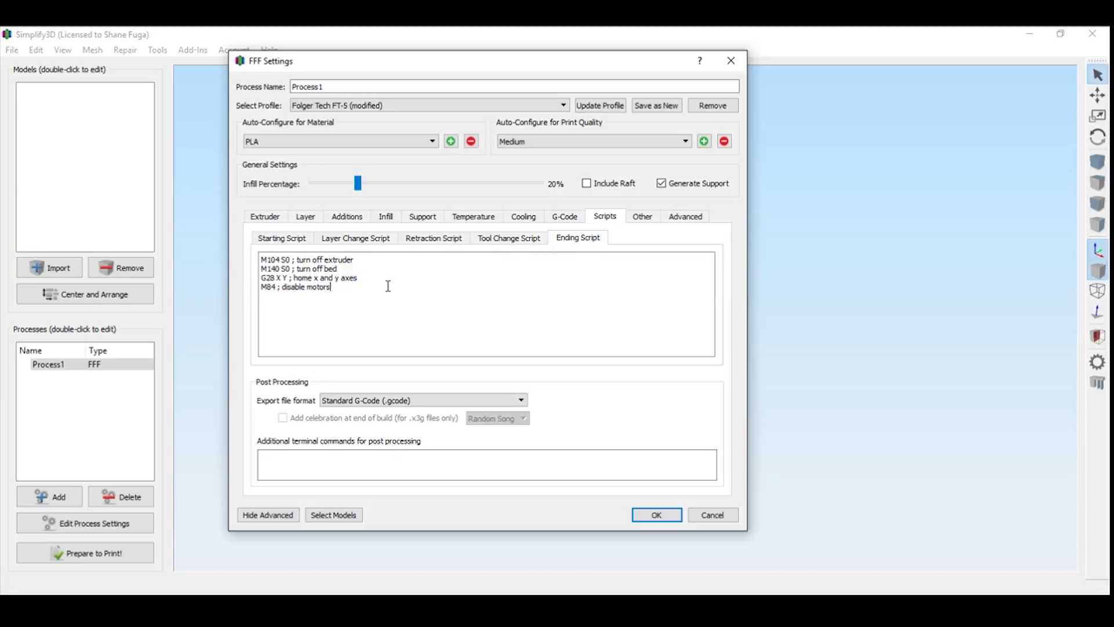
pyautogui.click(386, 280)
pyautogui.press('Return')
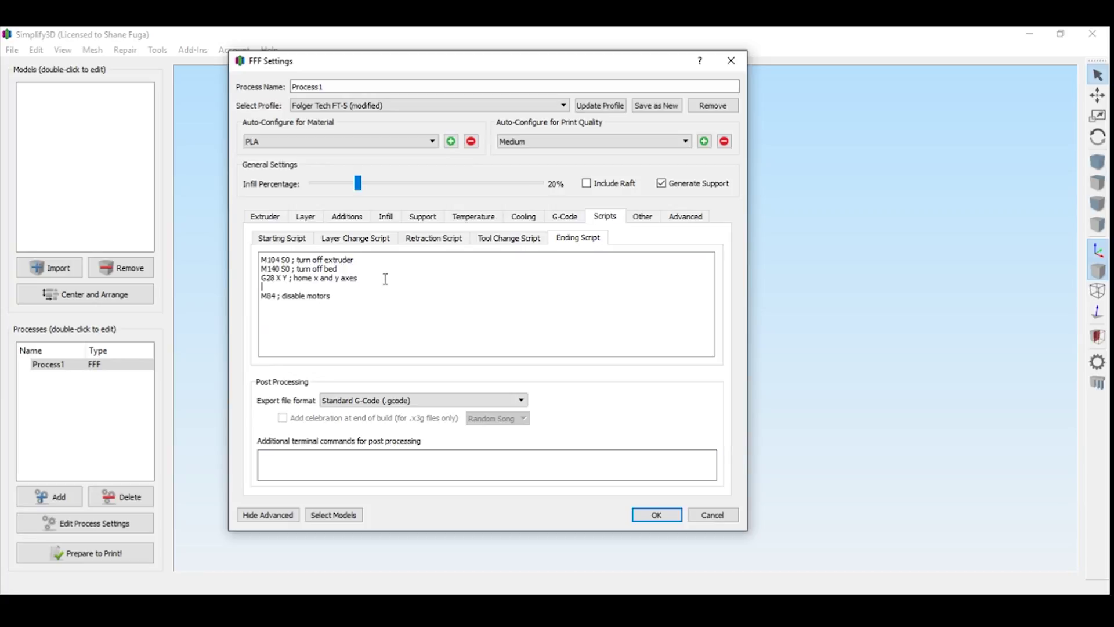
pyautogui.write('M107 ; turns off fan')
# On the Other tab, try default printing speeds of 80, 100 and 40, then leave it at 60.
pyautogui.click(642, 217)
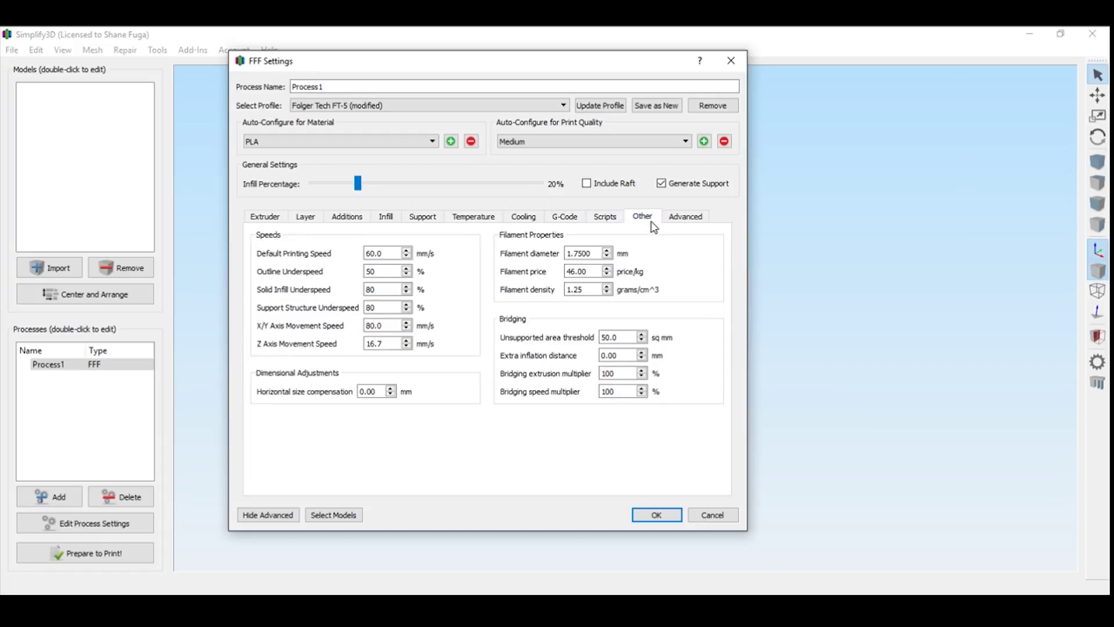
pyautogui.doubleClick(372, 254)
pyautogui.write('80')
pyautogui.press('BackSpace')
pyautogui.press('BackSpace')
pyautogui.write('100')
pyautogui.press('Delete')
pyautogui.press('Delete')
pyautogui.press('Delete')
pyautogui.write('40')
pyautogui.press('BackSpace')
pyautogui.press('BackSpace')
pyautogui.write('60')
# Set the filament price to 20.00 per kg and go to the Advanced tab.
pyautogui.moveTo(394, 344)
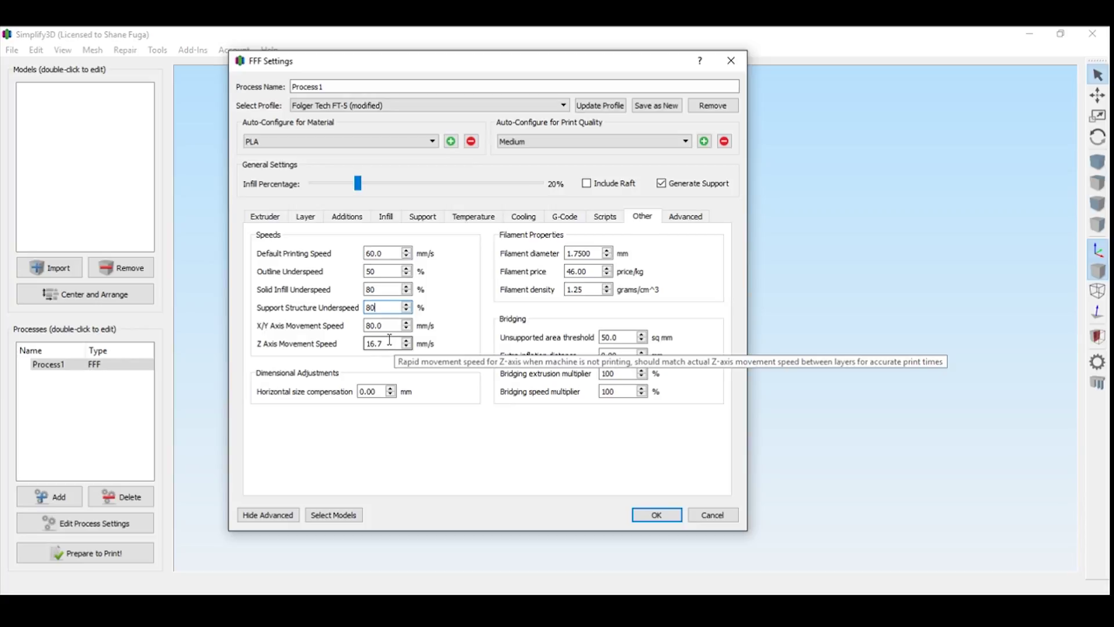
pyautogui.doubleClick(602, 253)
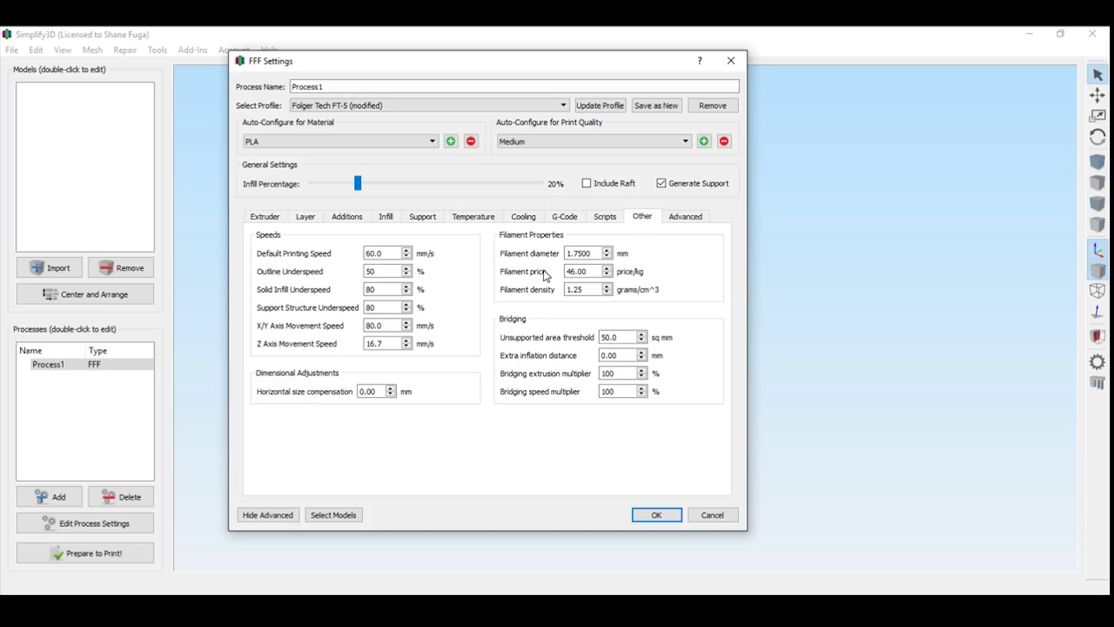
pyautogui.moveTo(597, 253); pyautogui.dragTo(520, 261)
pyautogui.moveTo(603, 272); pyautogui.dragTo(505, 275)
pyautogui.write('20')
pyautogui.press('Tab')
pyautogui.click(685, 216)
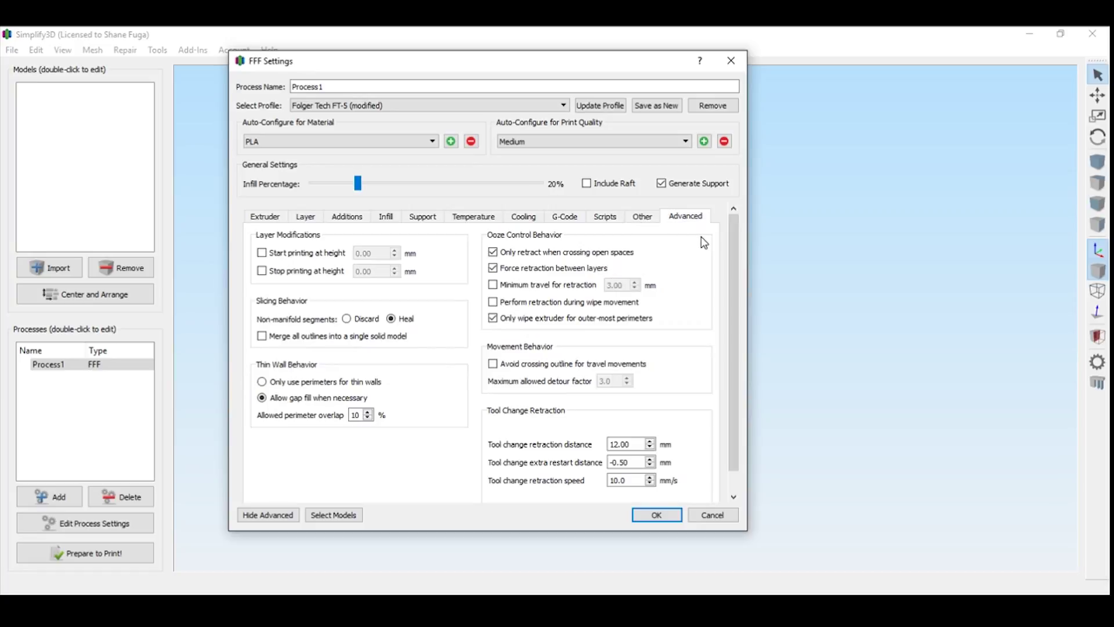
pyautogui.click(279, 220)
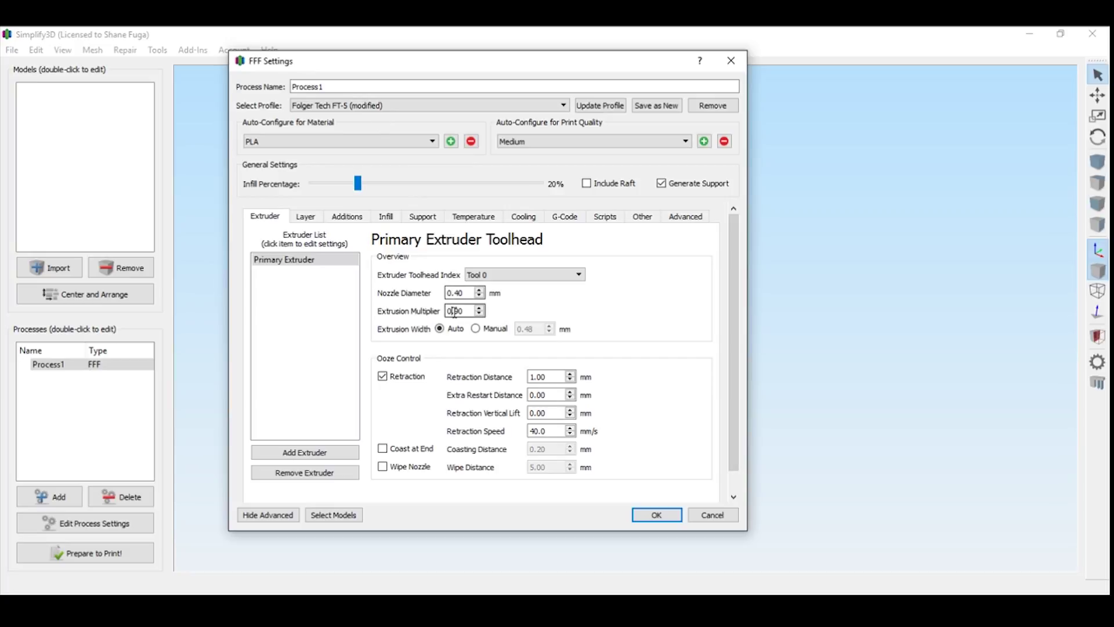
pyautogui.click(306, 217)
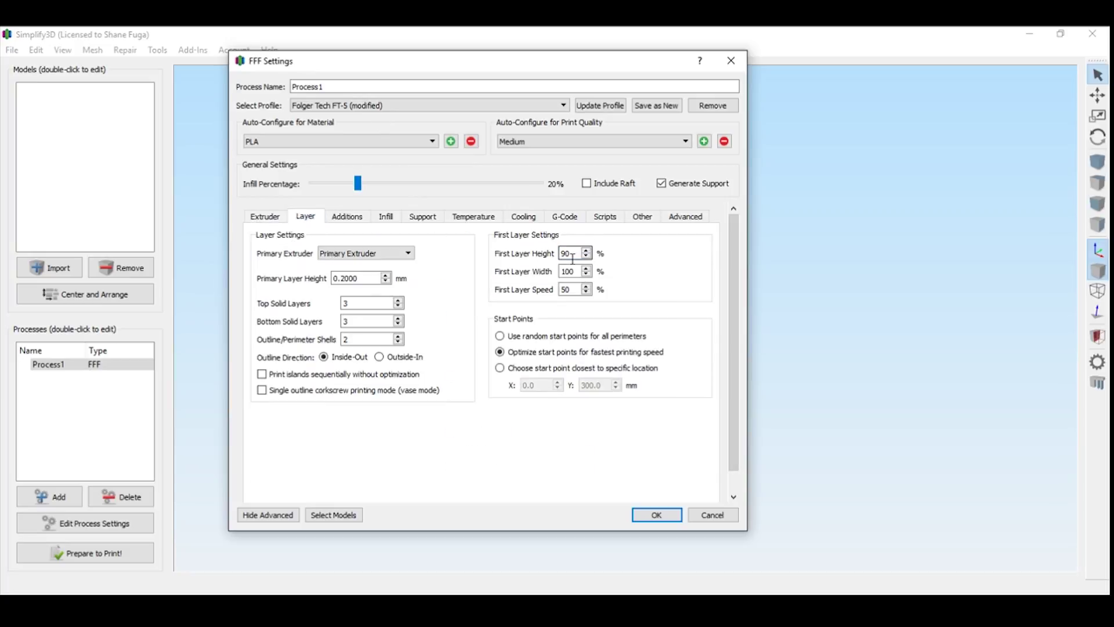
pyautogui.moveTo(565, 270)
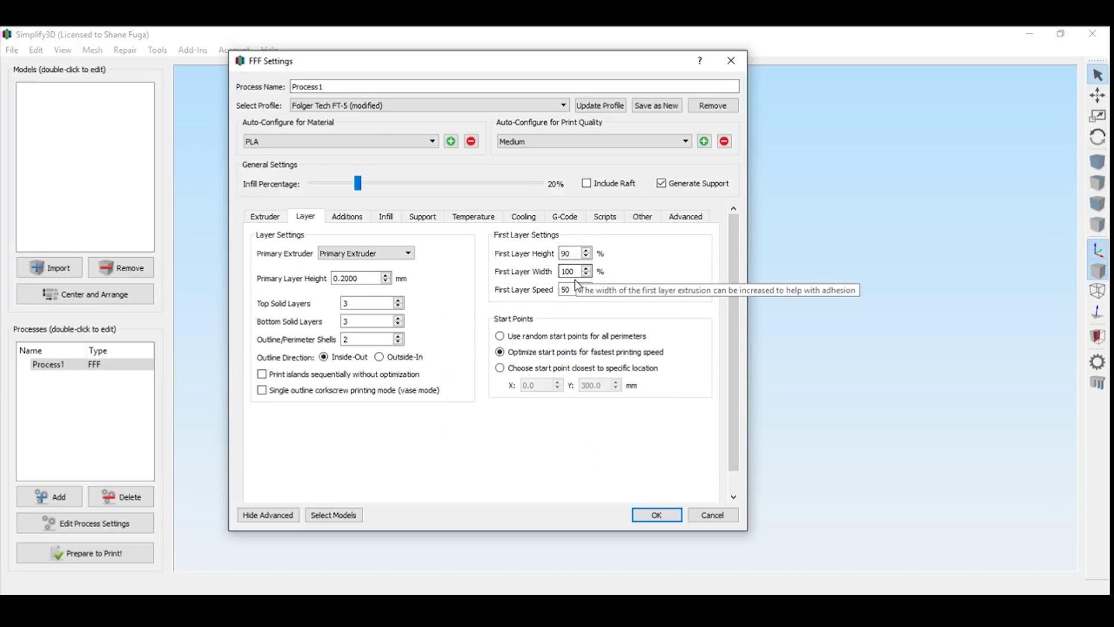
pyautogui.click(642, 217)
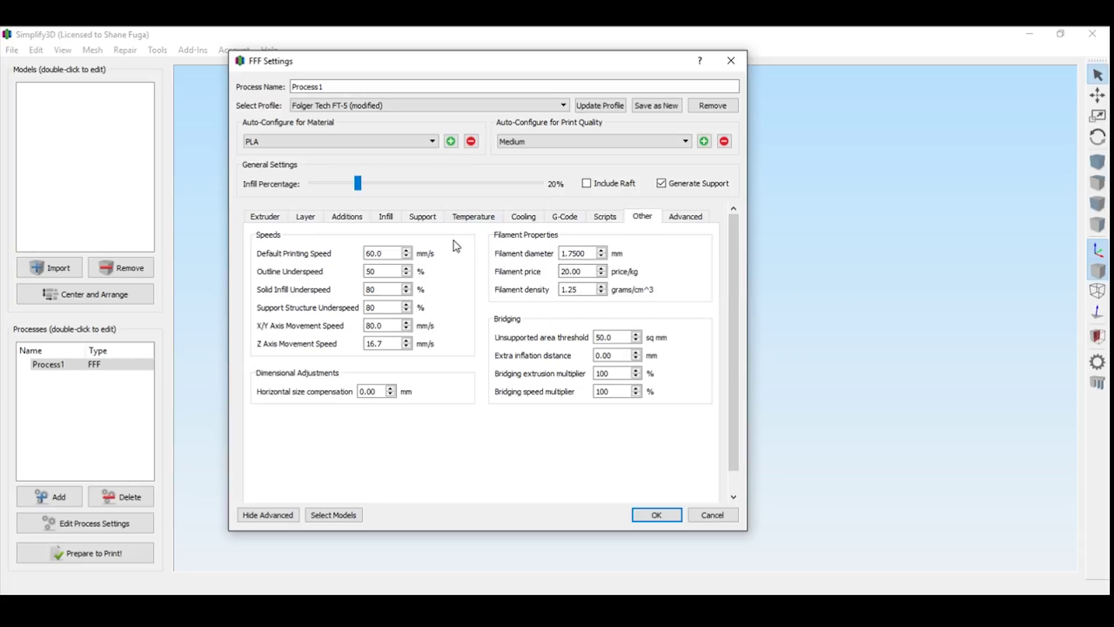
pyautogui.click(483, 217)
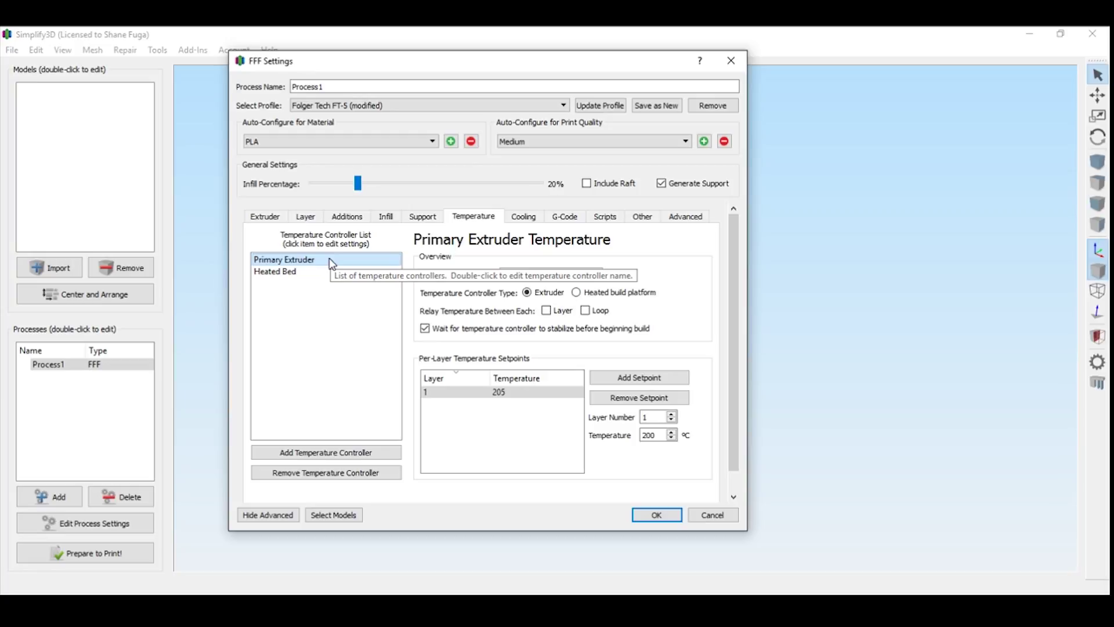
pyautogui.click(414, 219)
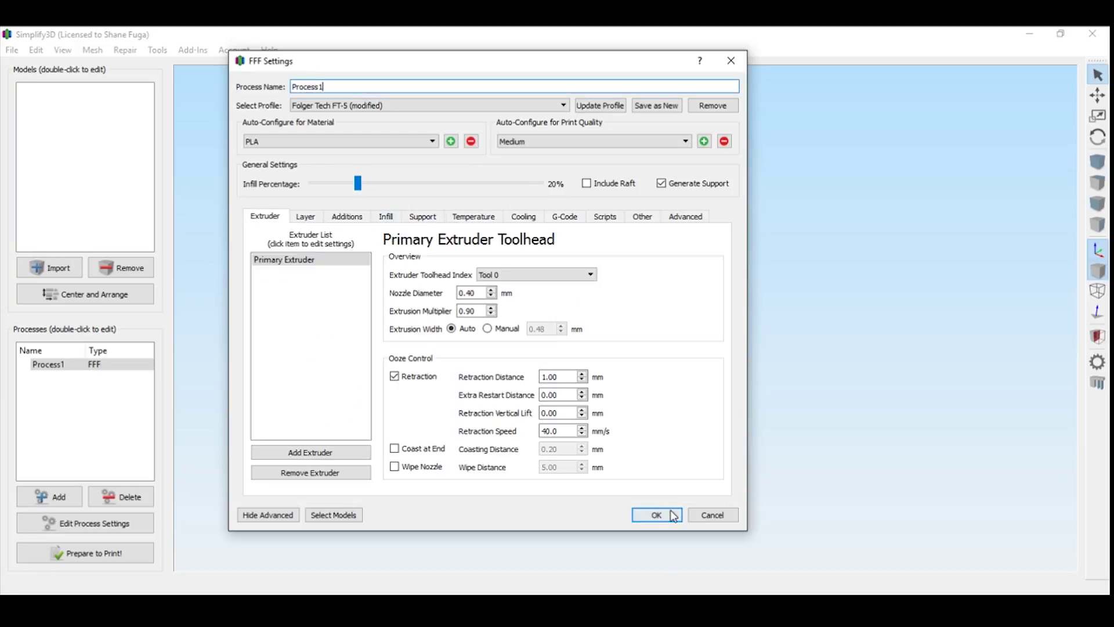
# Accept the process settings, then add a second process and delete it, leaving only Process1.
pyautogui.click(674, 518)
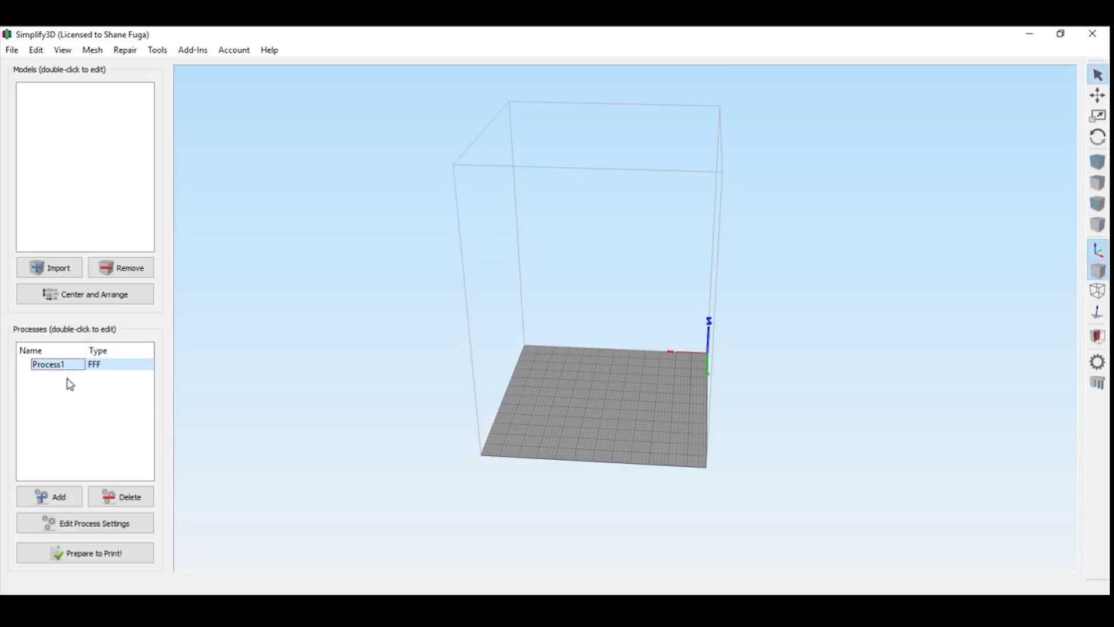
pyautogui.click(73, 497)
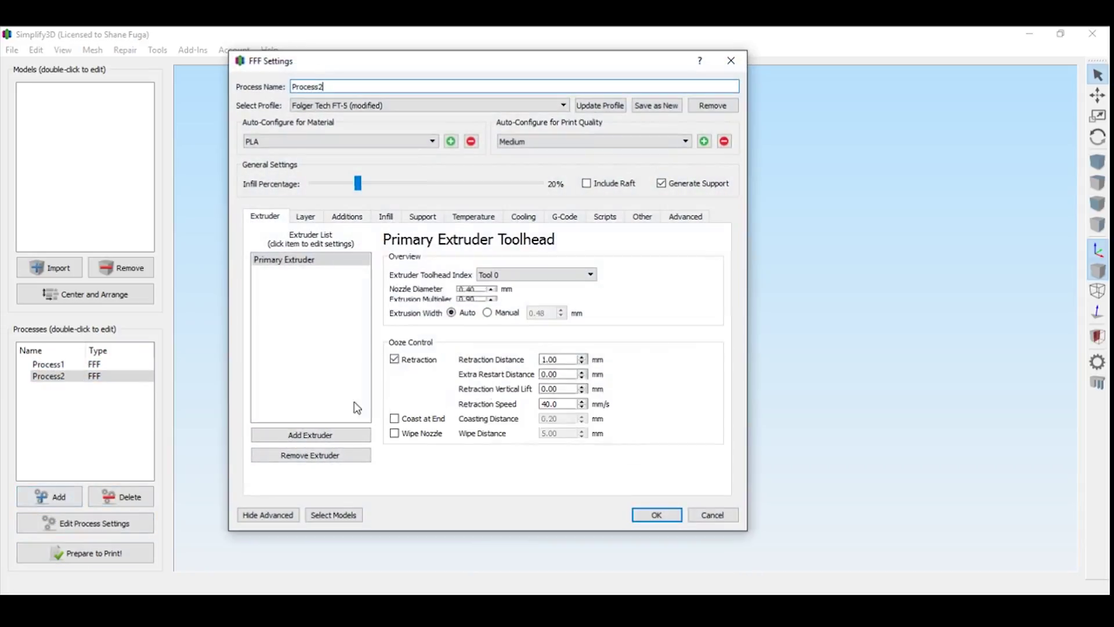
pyautogui.click(711, 514)
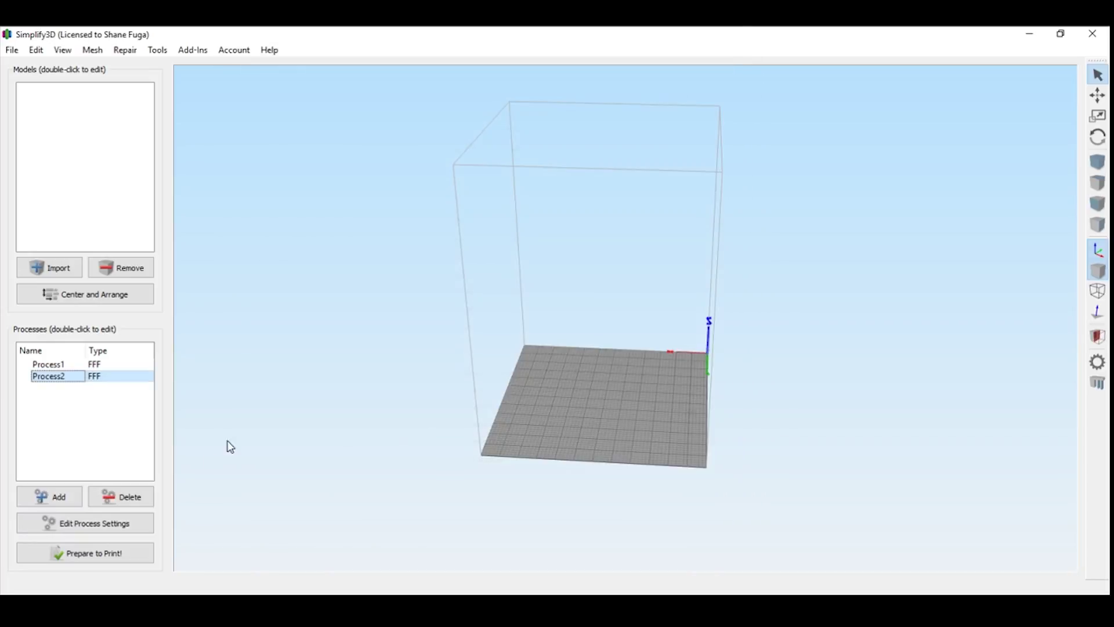
pyautogui.click(137, 494)
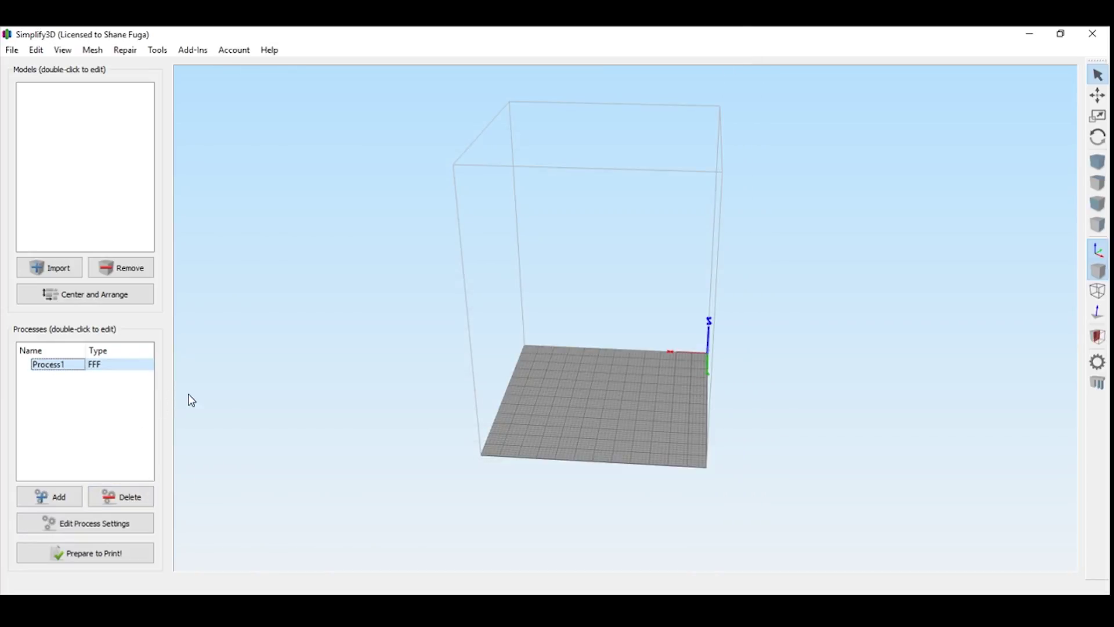
# Reopen Process1's settings and select the plain Folger Tech FT-5 profile.
pyautogui.doubleClick(98, 367)
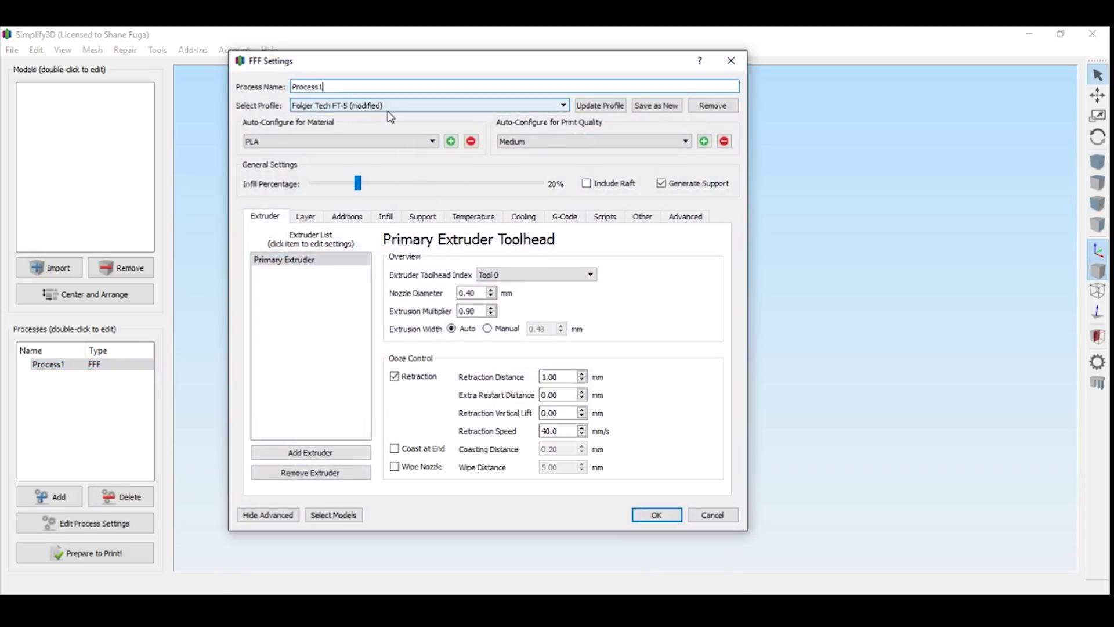
pyautogui.click(602, 106)
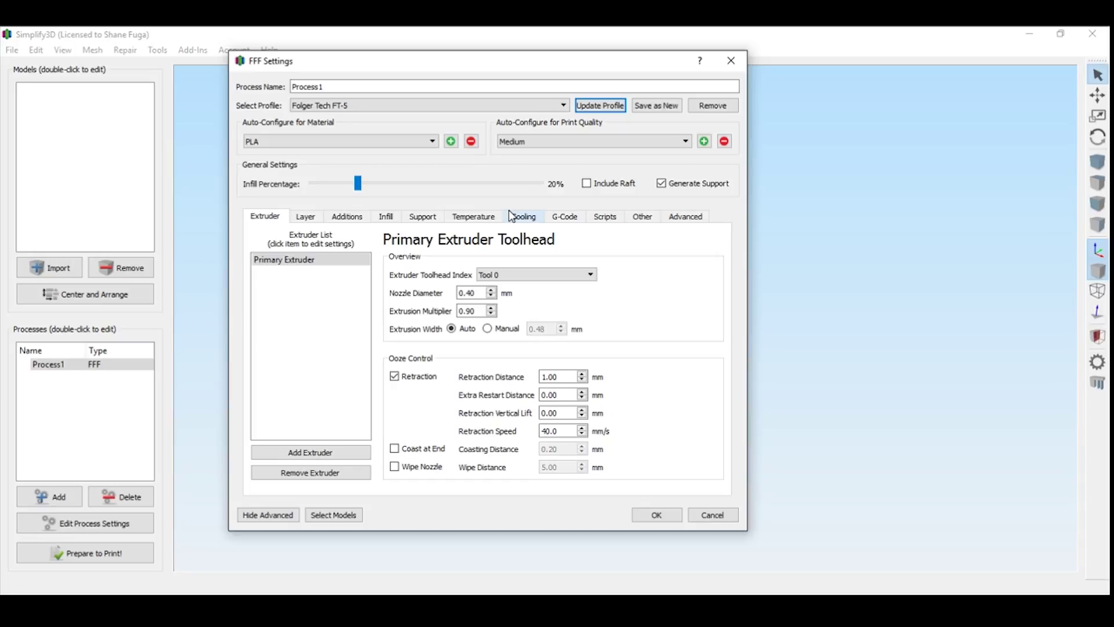
pyautogui.click(384, 143)
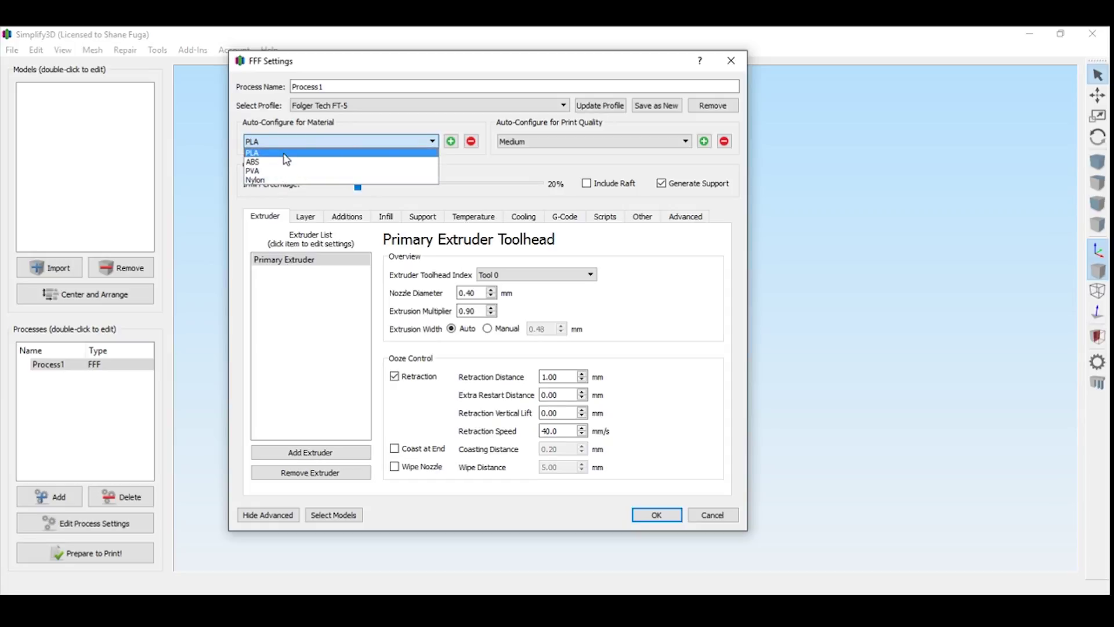
# Add a material named 'hatchbox pal', then remove it and choose PLA instead.
pyautogui.click(452, 141)
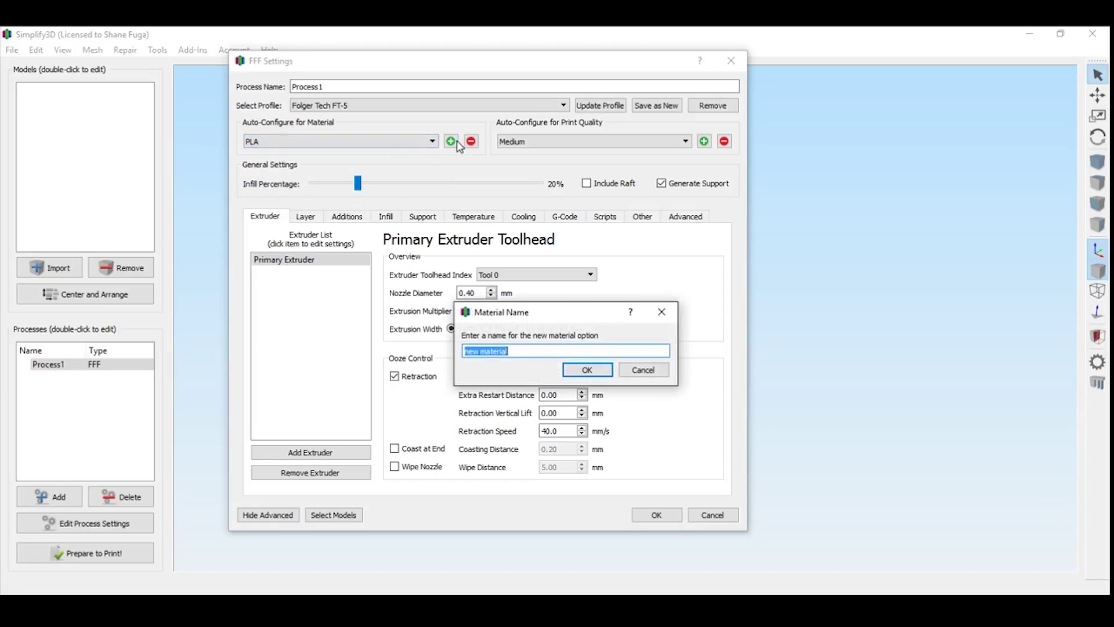
pyautogui.write('hatchbox pal')
pyautogui.press('Return')
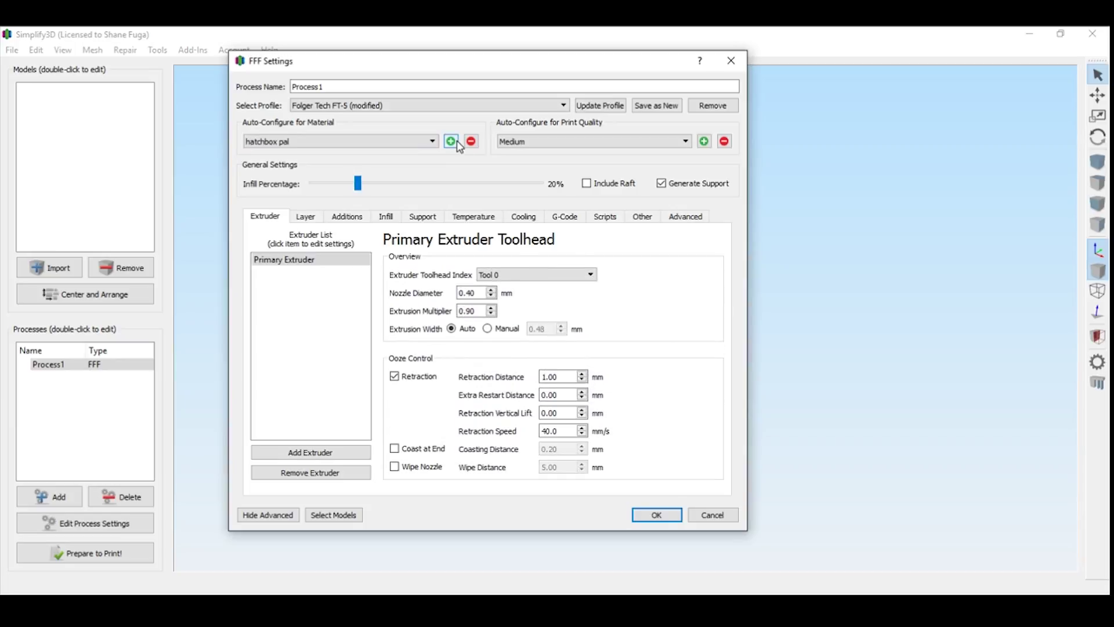
pyautogui.click(472, 142)
pyautogui.click(432, 141)
pyautogui.click(328, 153)
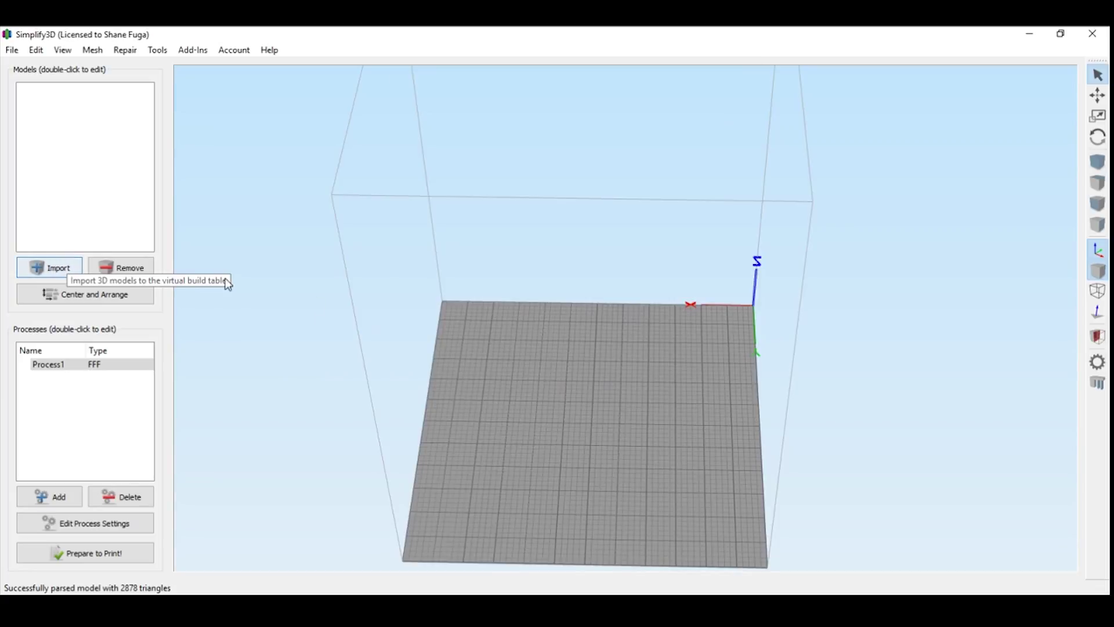
# Import chase.STL onto the build plate and tilt the view down onto the bed.
pyautogui.click(53, 268)
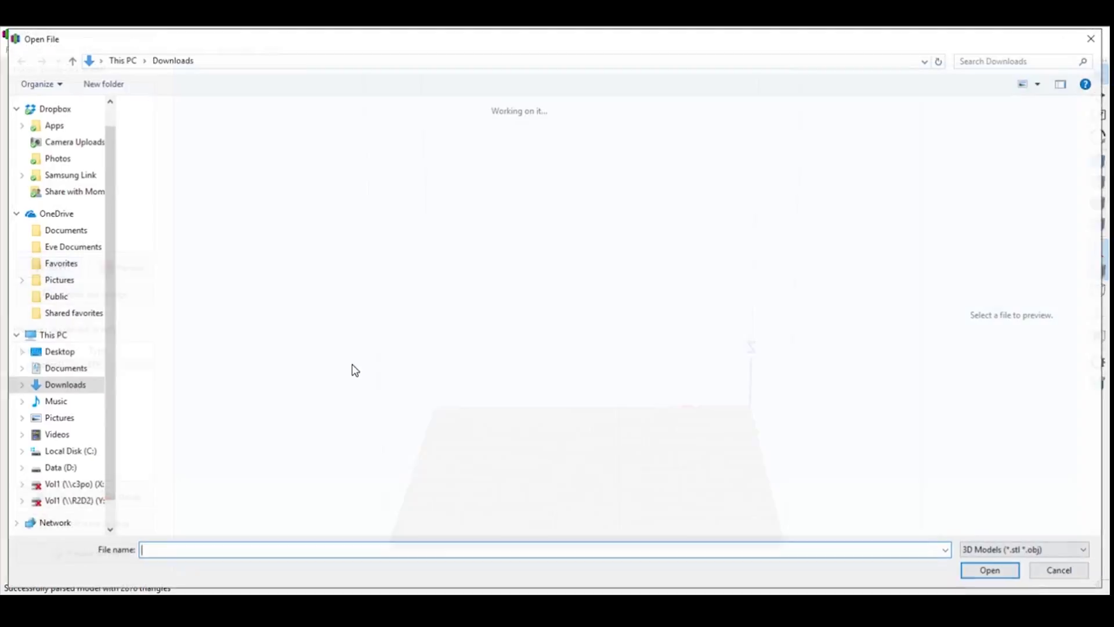
pyautogui.scroll(-5, 708, 372)
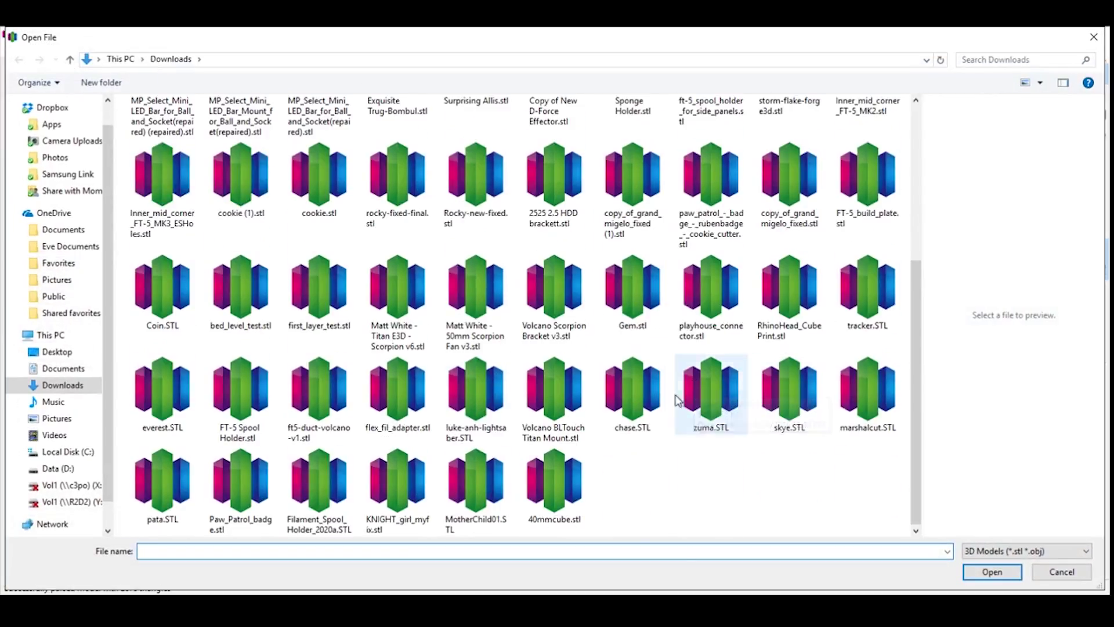
pyautogui.doubleClick(645, 379)
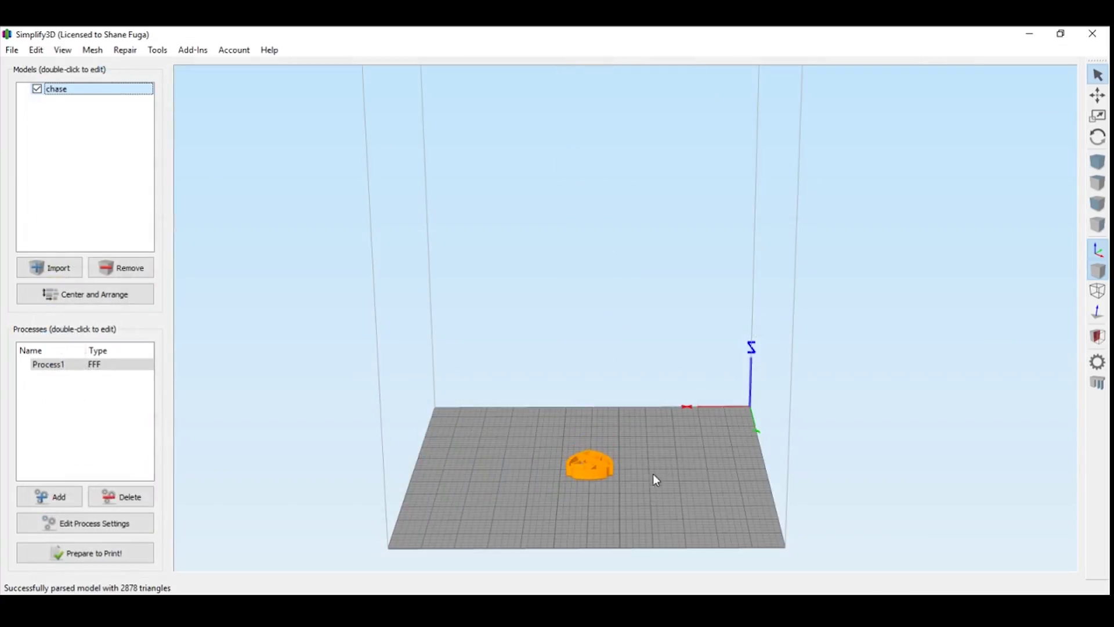
pyautogui.moveTo(653, 473); pyautogui.dragTo(598, 409)
# Rotate the chase model 180° about Z and 180° about Y, then center it.
pyautogui.doubleClick(601, 413)
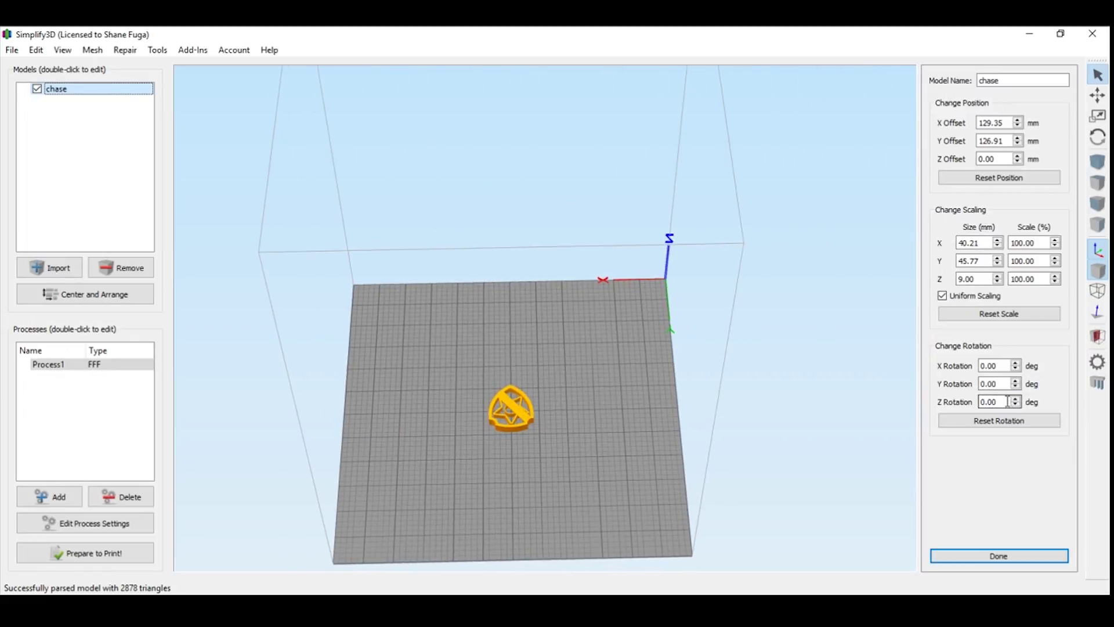
pyautogui.write('180')
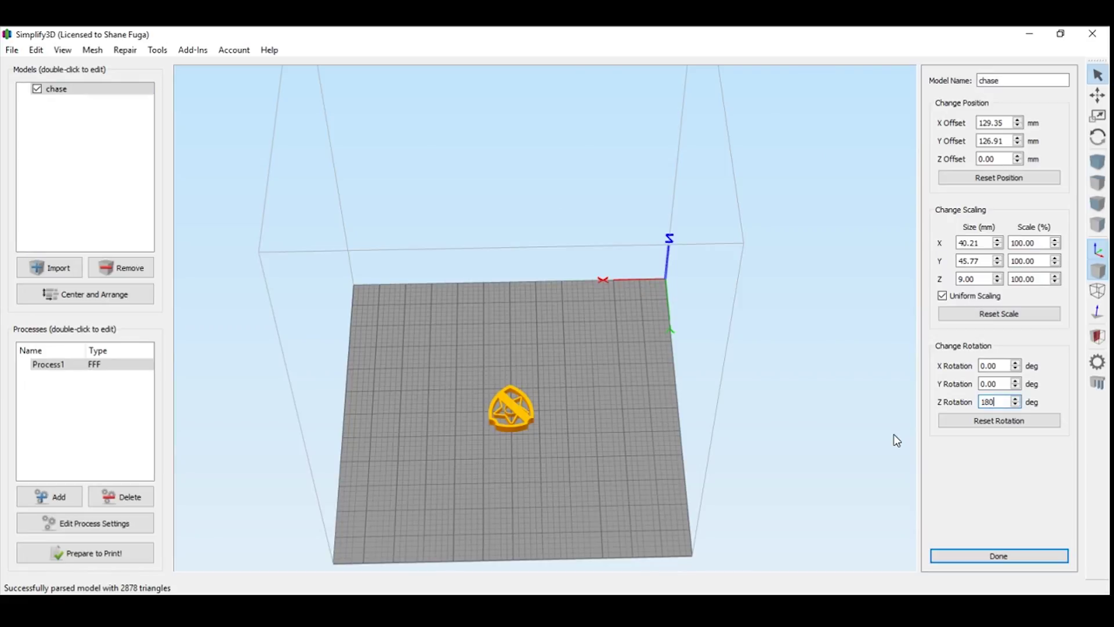
pyautogui.press('Return')
pyautogui.click(992, 366)
pyautogui.click(995, 383)
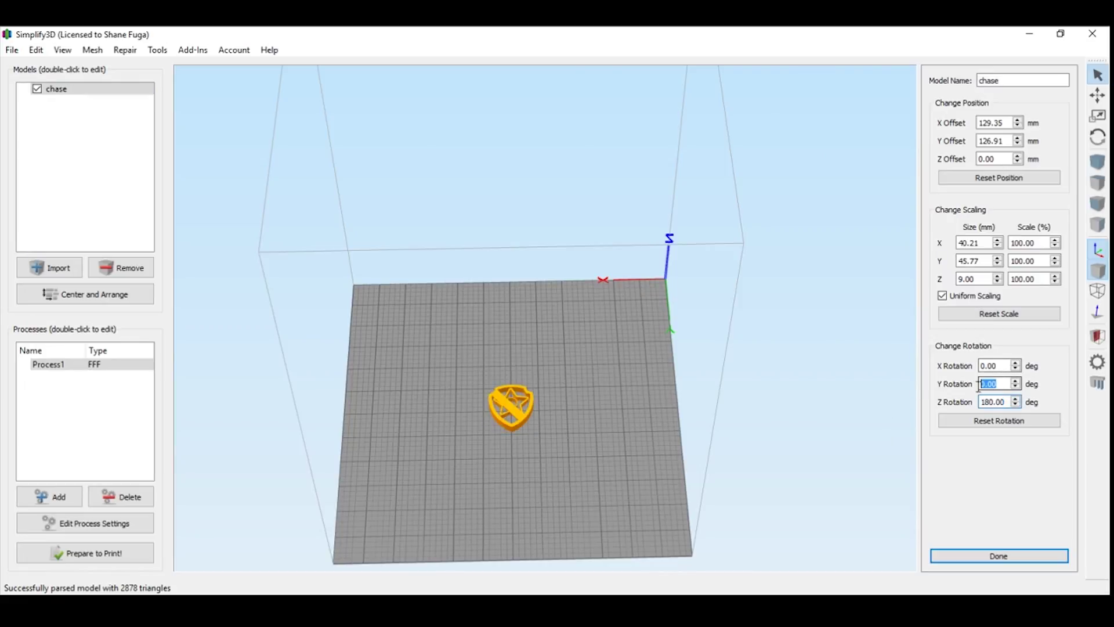
pyautogui.write('180')
pyautogui.press('Return')
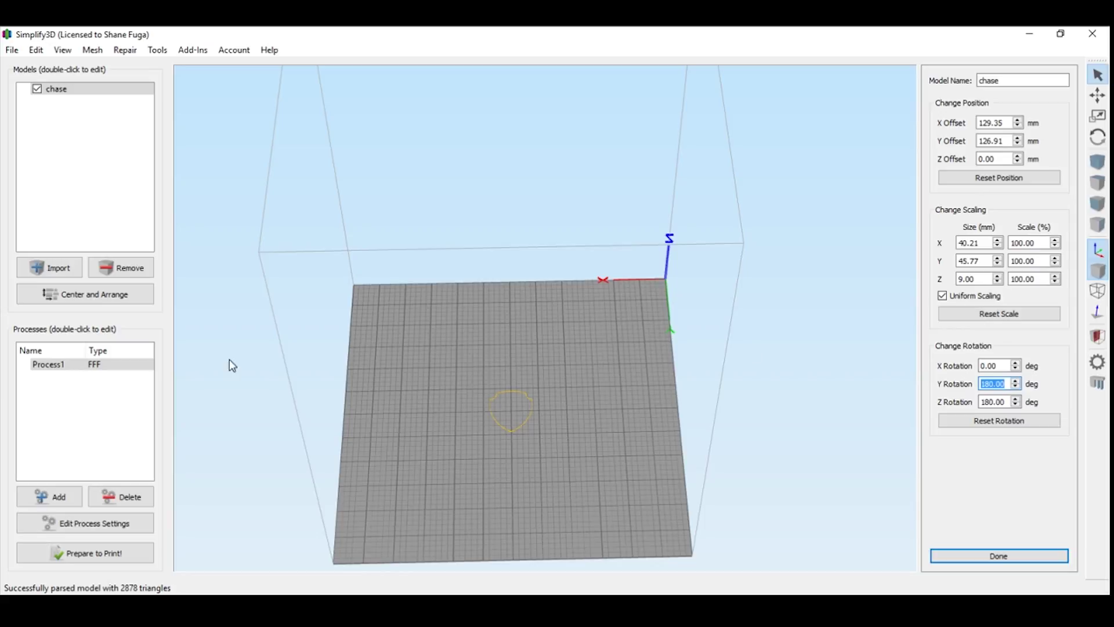
pyautogui.click(114, 303)
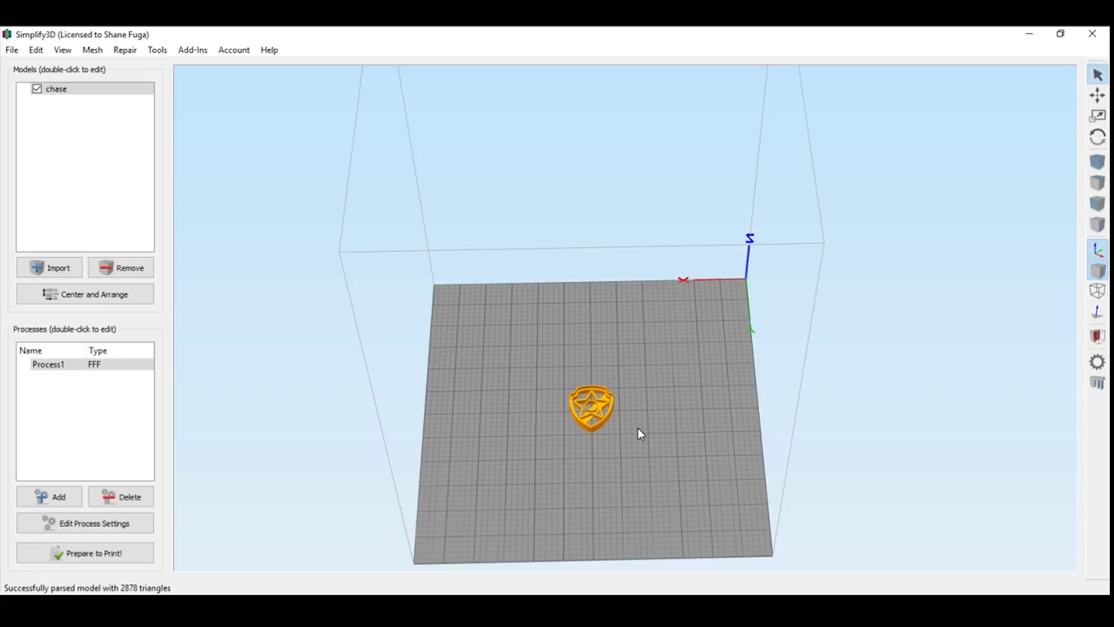
# Zoom, pan and orbit the 3D view to inspect the centered chase model.
pyautogui.scroll(5, 635, 455)
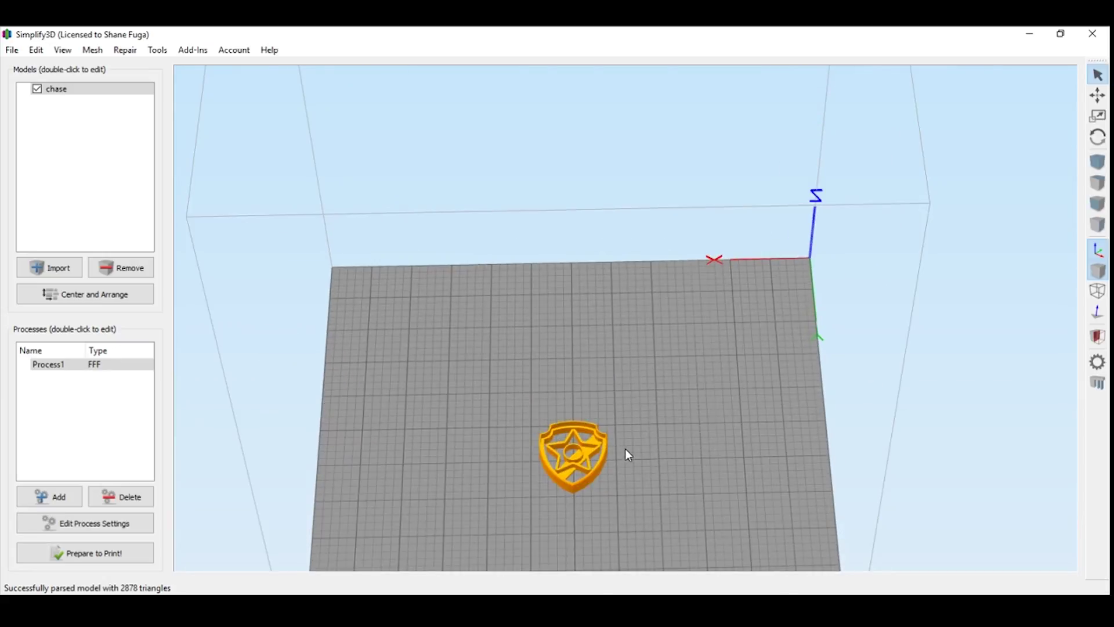
pyautogui.moveTo(631, 407); pyautogui.dragTo(731, 342, button='right')
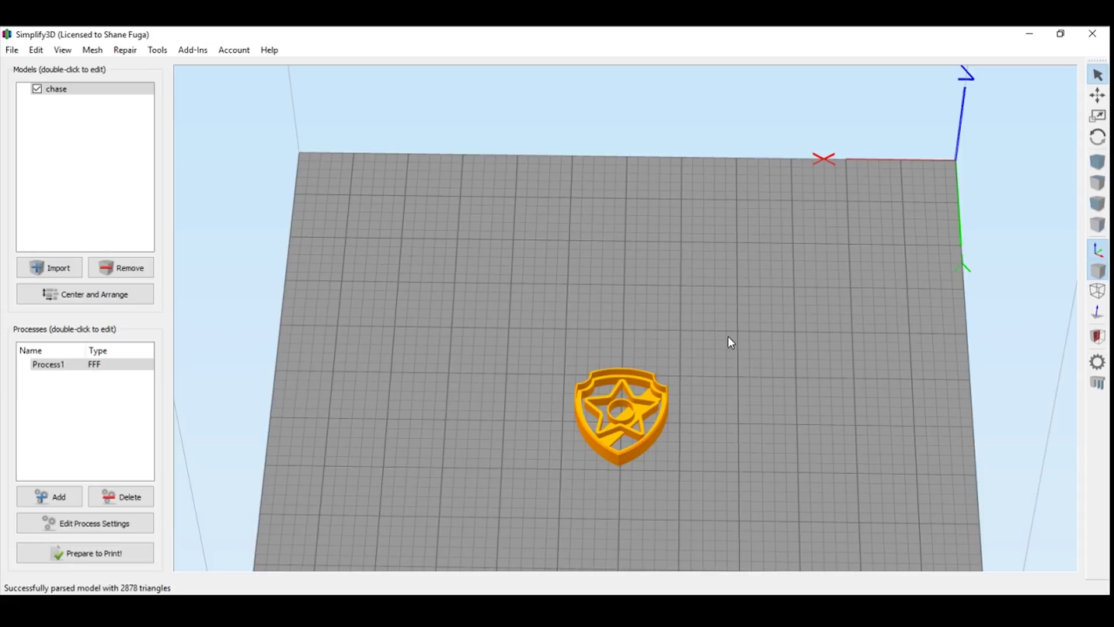
pyautogui.moveTo(728, 336); pyautogui.dragTo(757, 305)
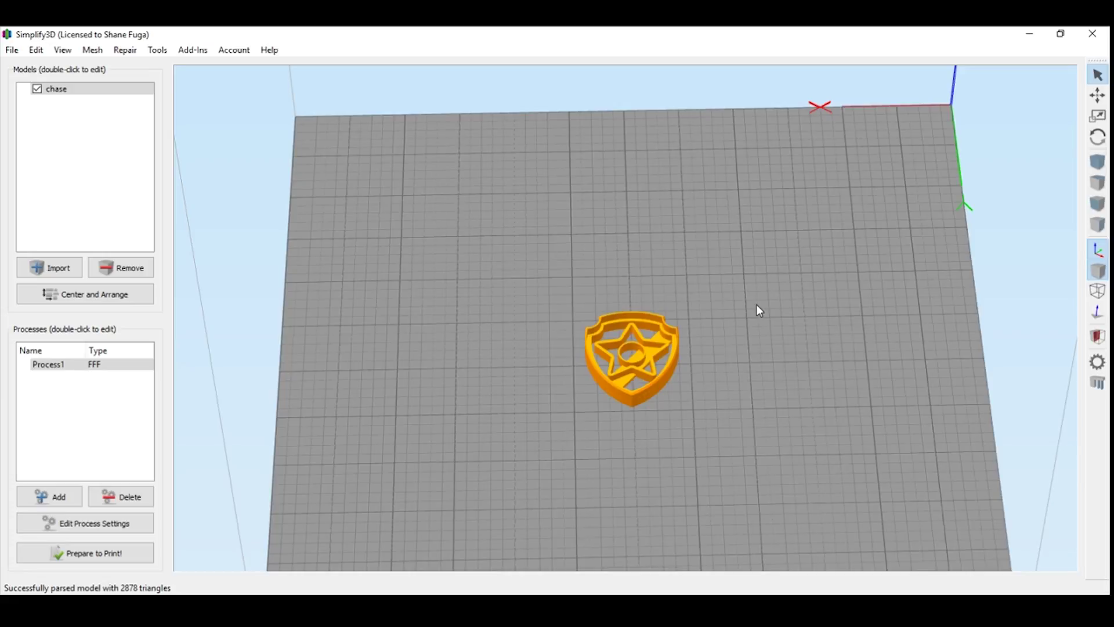
pyautogui.scroll(-3, 552, 369)
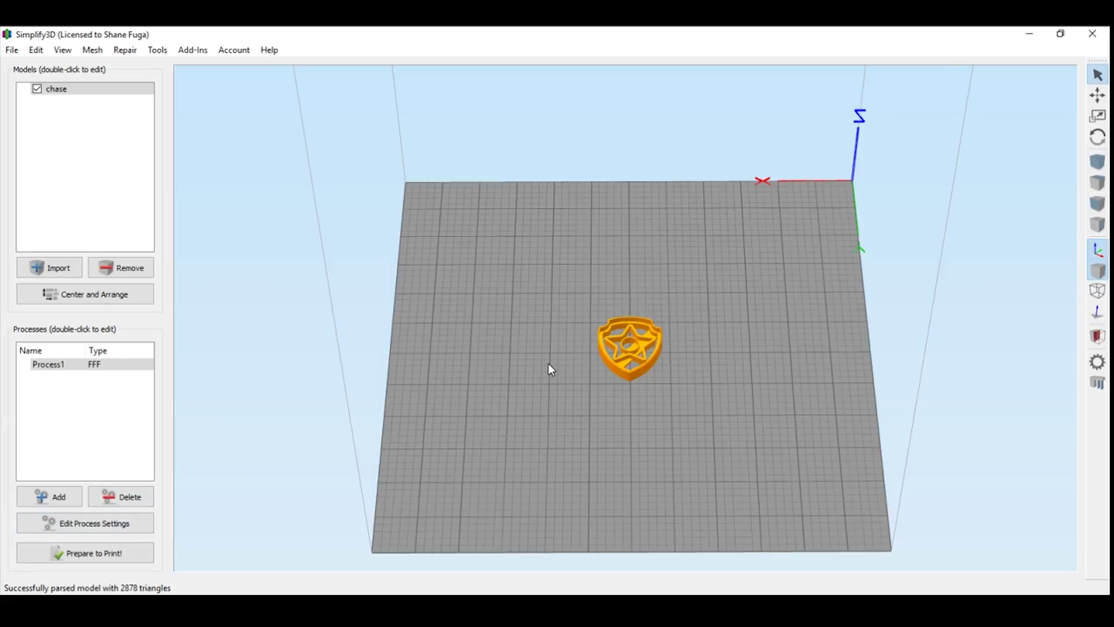